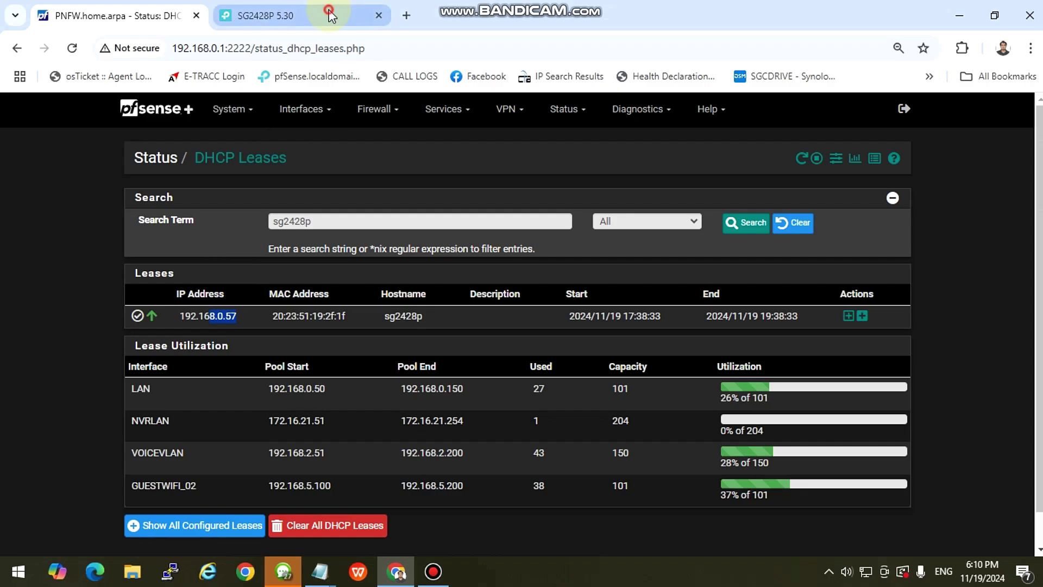
Return to the switch's admin tab and select its 192.168.0.57 address for reloading.
left_click(258, 15)
left_click(239, 49)
Reload 192.168.0.57 and sign back in with the admin username and password.
key("Return")
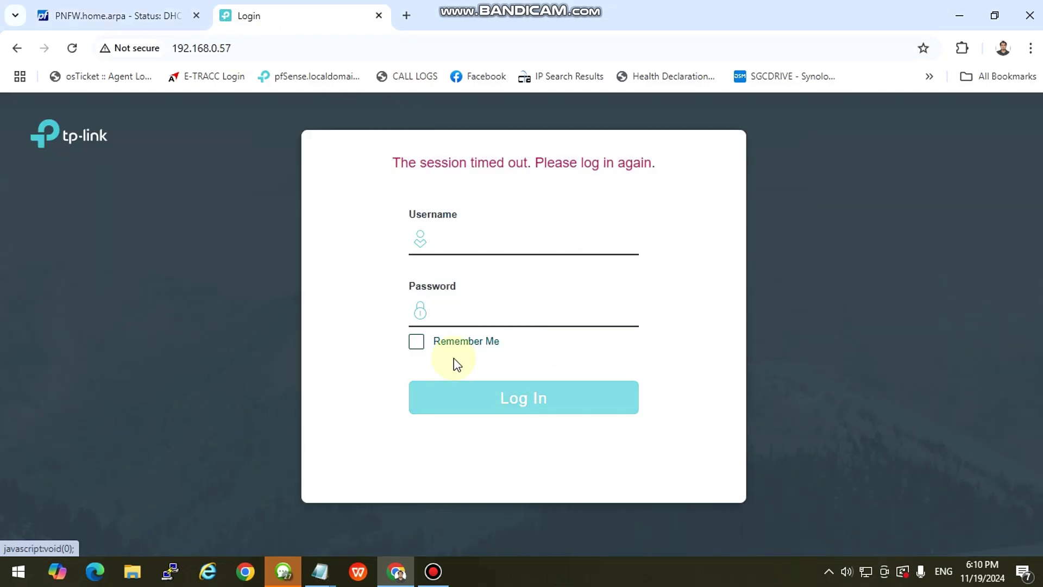
left_click(513, 240)
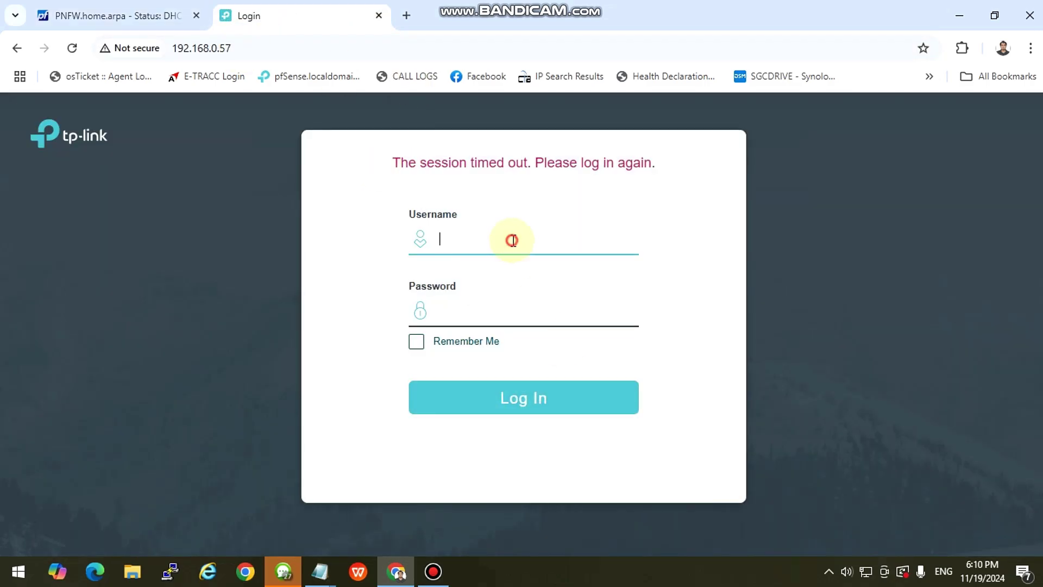
type("admin")
key("Tab")
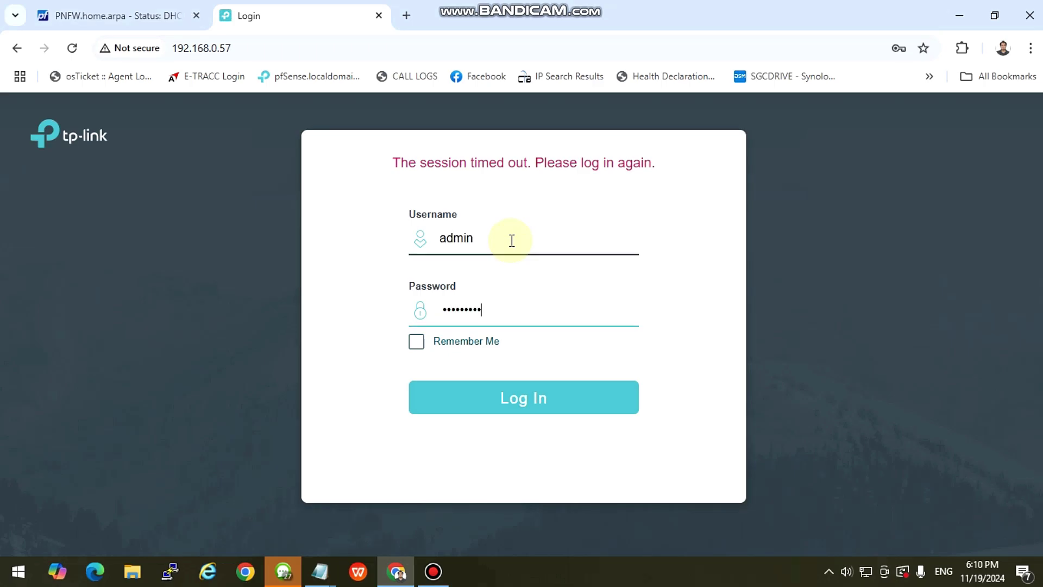
key("Return")
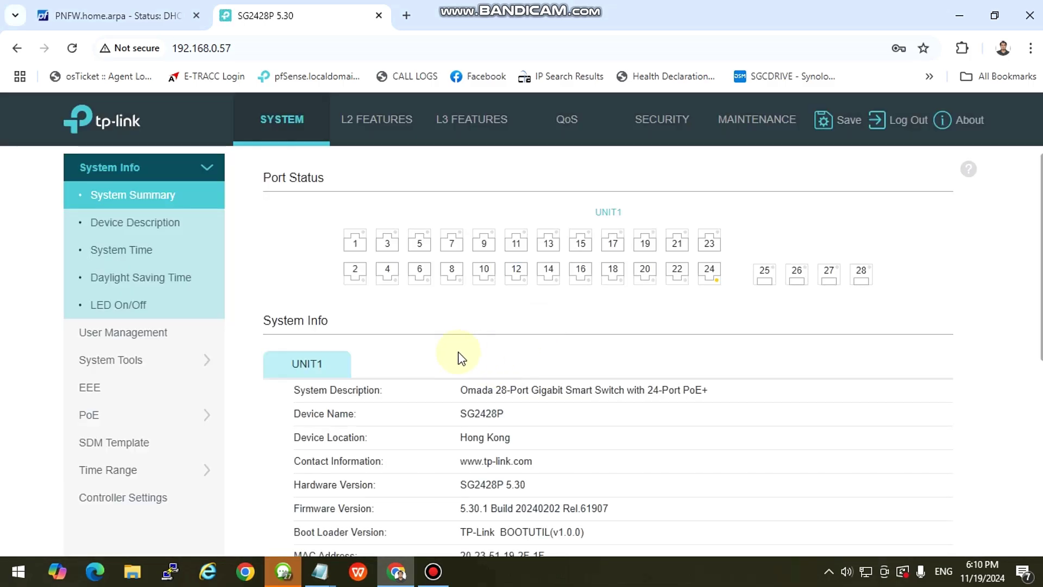
Flip back and forth between the L2 Features and L3 Features sections.
scroll(451, 349, "down", 3)
scroll(465, 349, "up", 3)
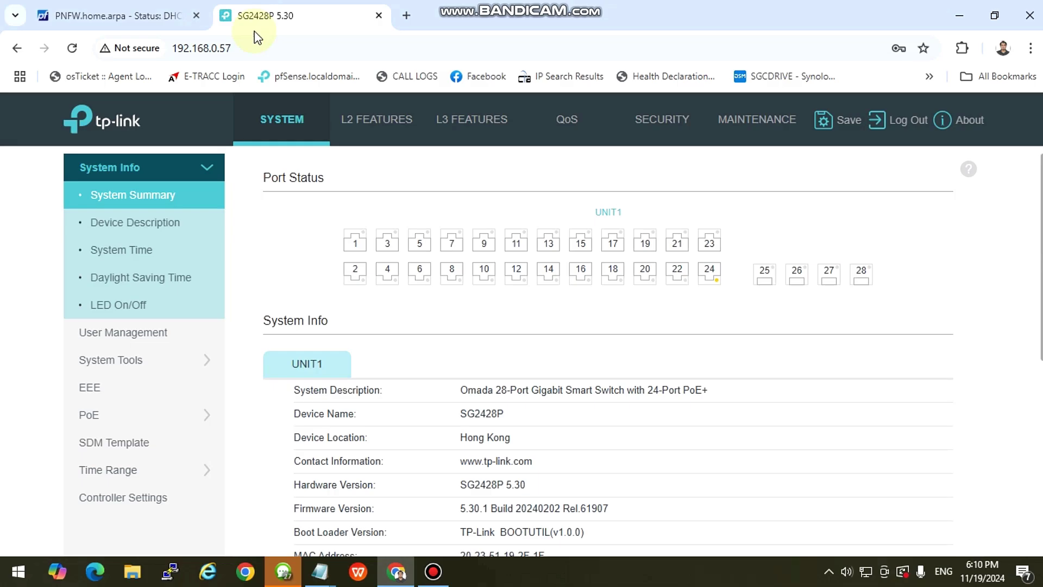
left_click(380, 120)
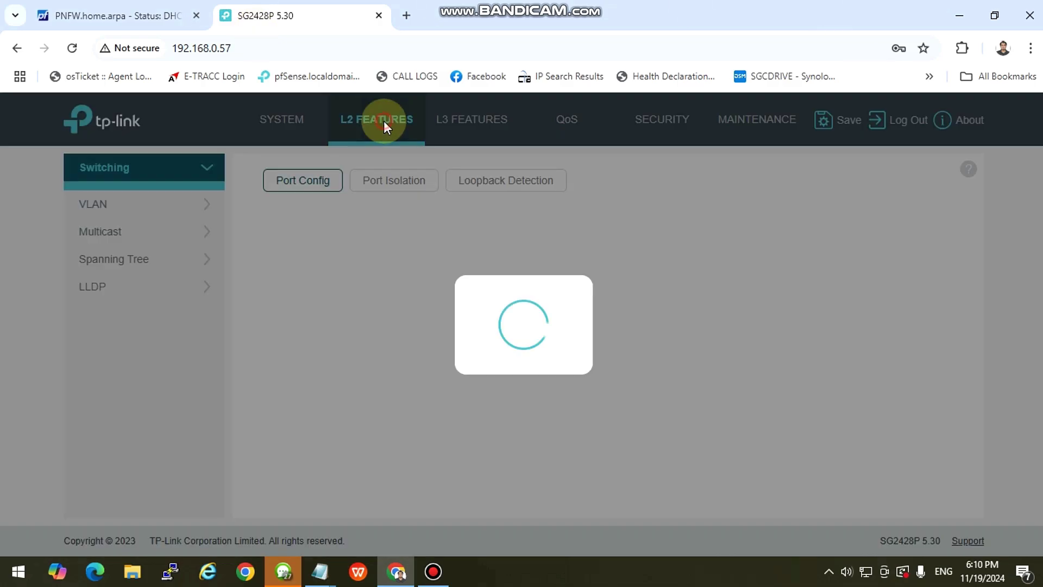
left_click(500, 131)
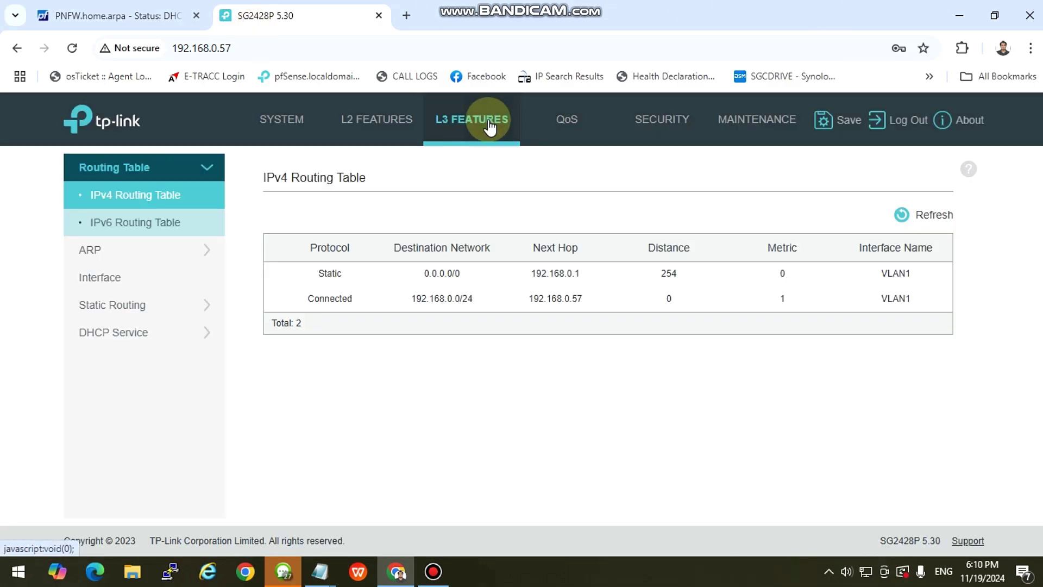
left_click(375, 133)
left_click(479, 127)
left_click(375, 120)
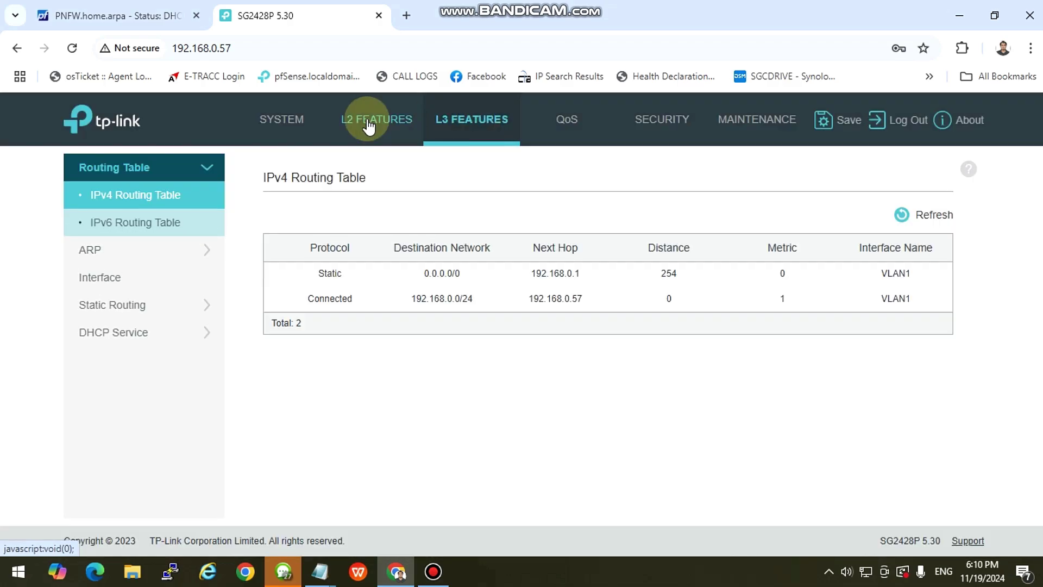
left_click(463, 123)
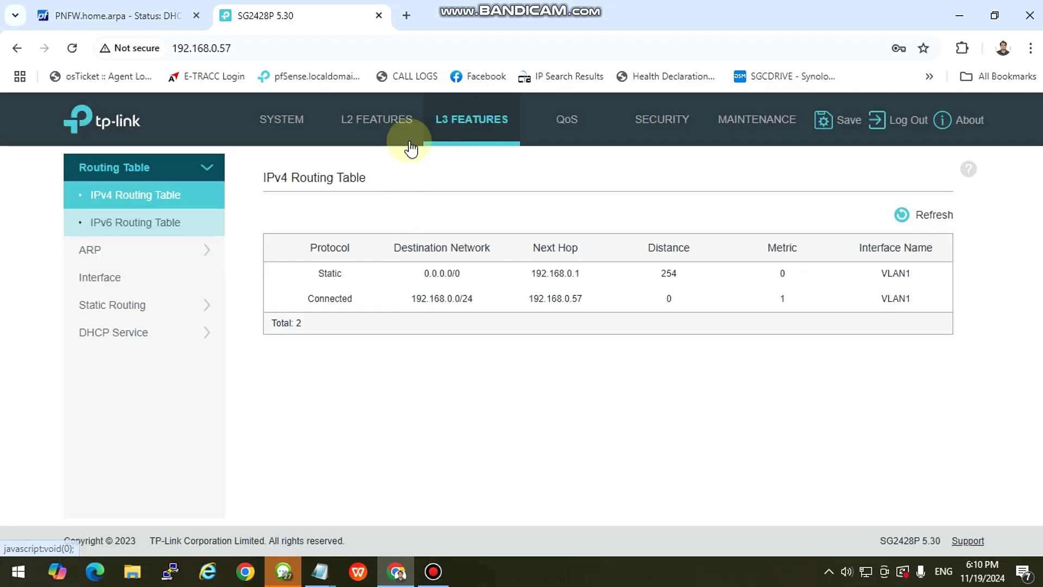
left_click(375, 120)
left_click(465, 117)
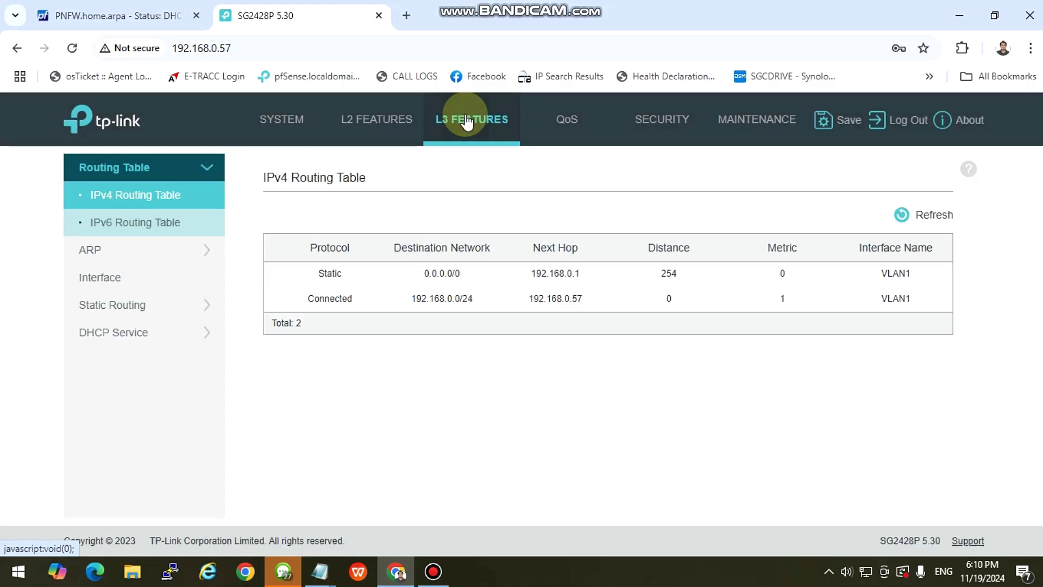
left_click(361, 117)
left_click(464, 121)
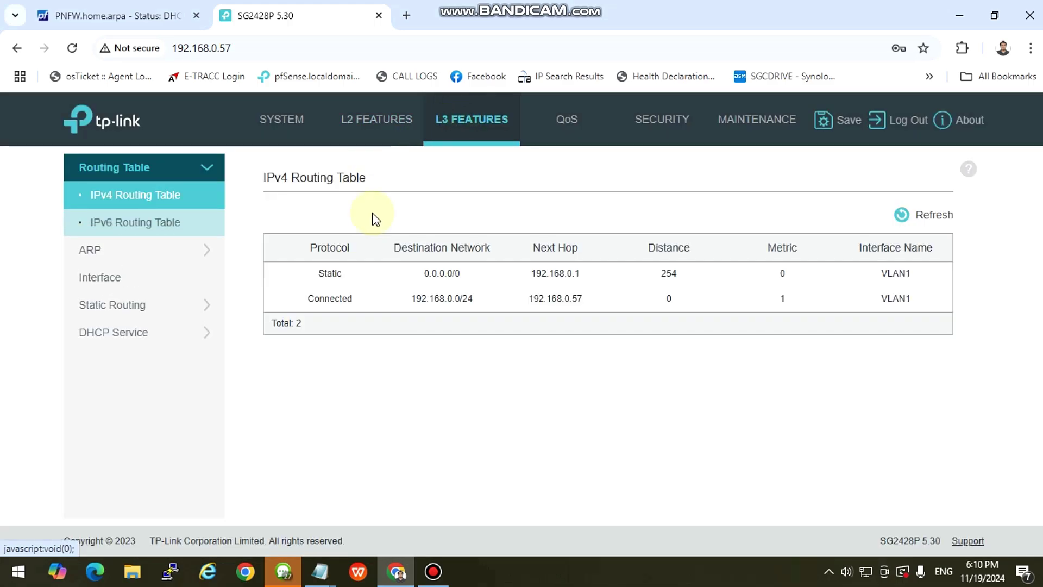
Browse the IPv4 static routing, spanning tree, multicast, QoS port priority and security access control pages.
left_click(110, 252)
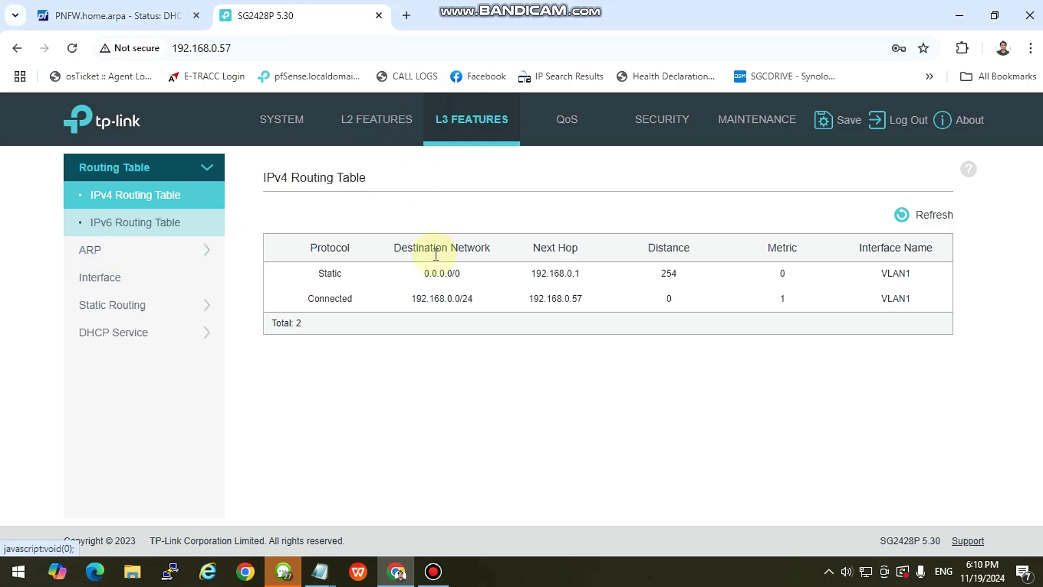
left_click(131, 307)
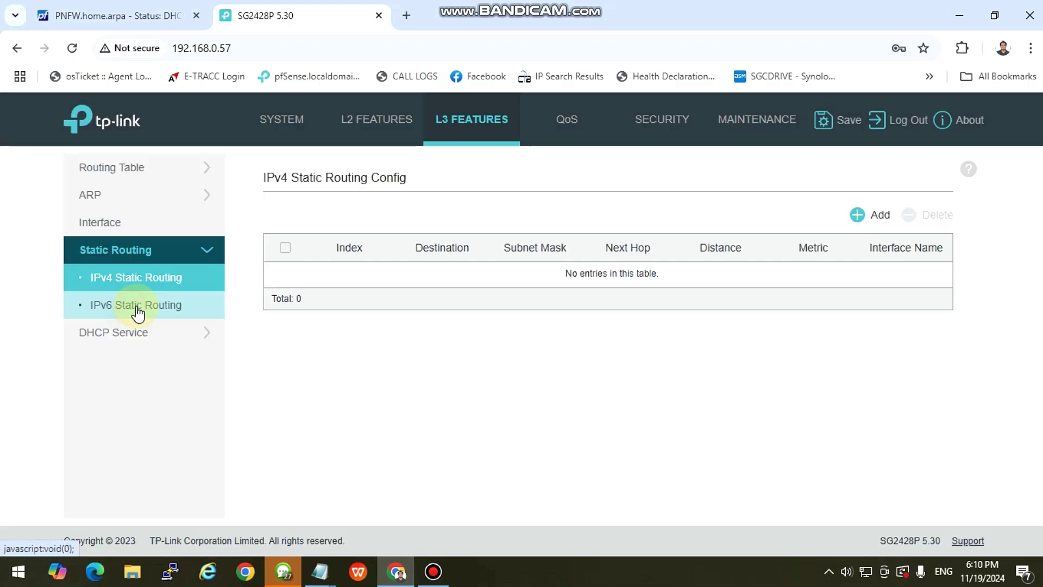
left_click(383, 124)
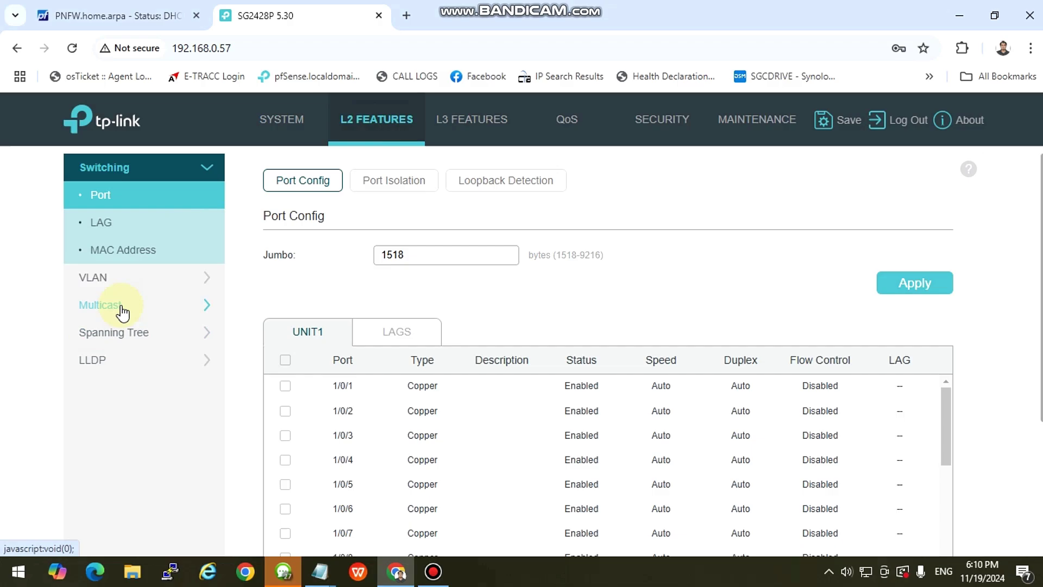
left_click(150, 338)
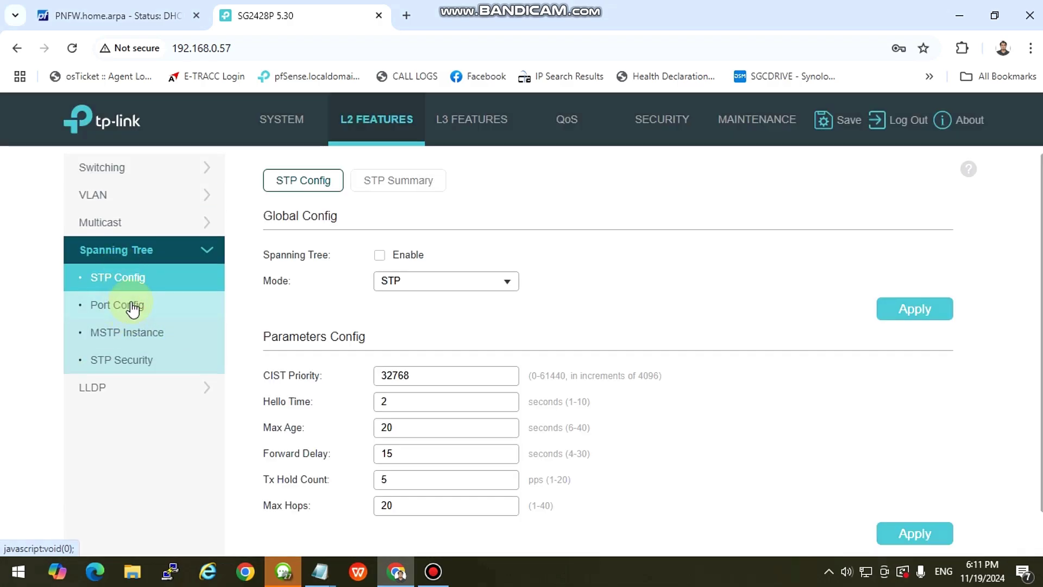
left_click(107, 220)
left_click(568, 115)
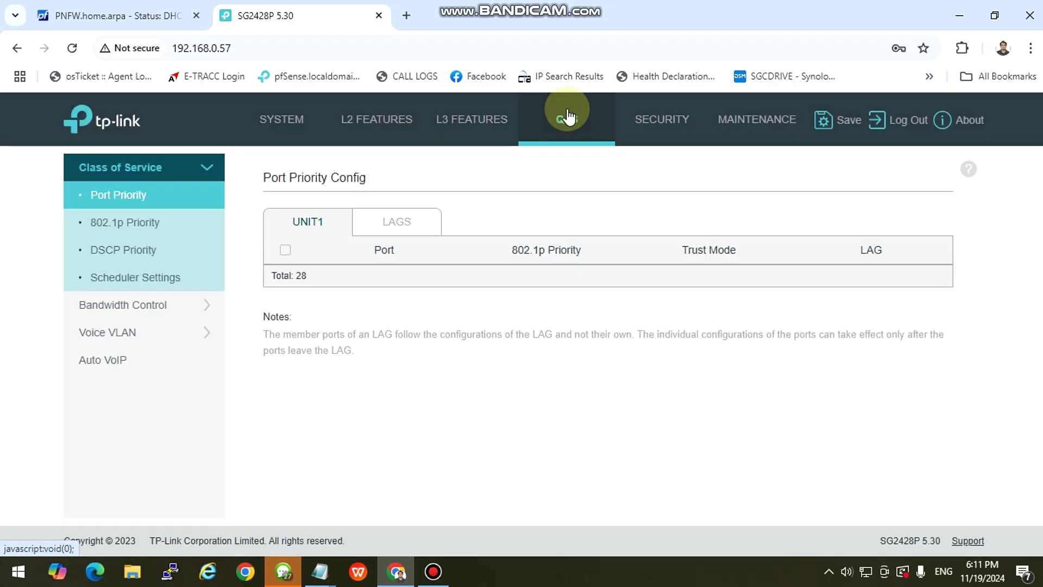
left_click(657, 119)
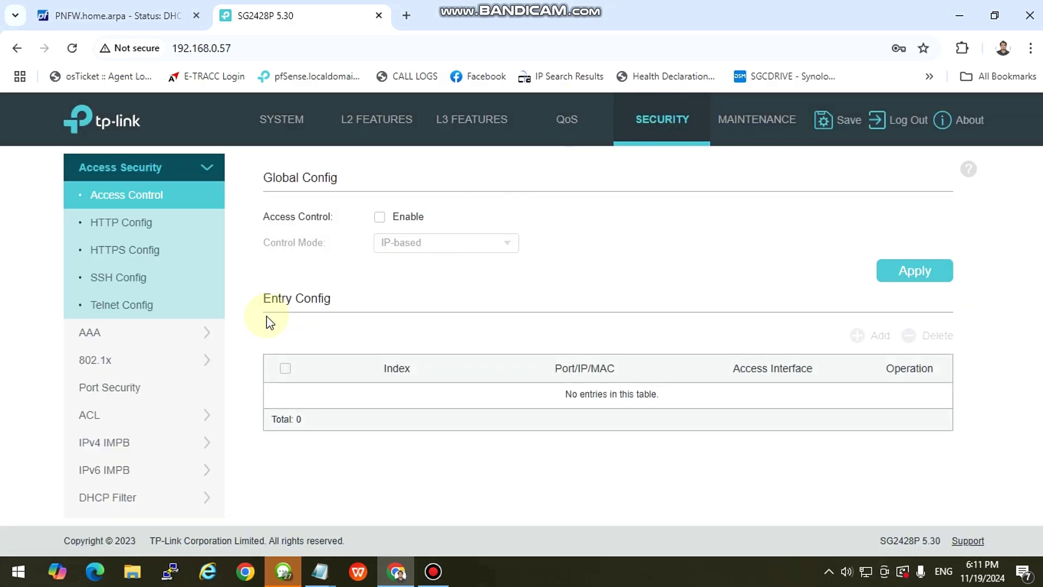
scroll(140, 356, "down", 1)
scroll(135, 411, "up", 1)
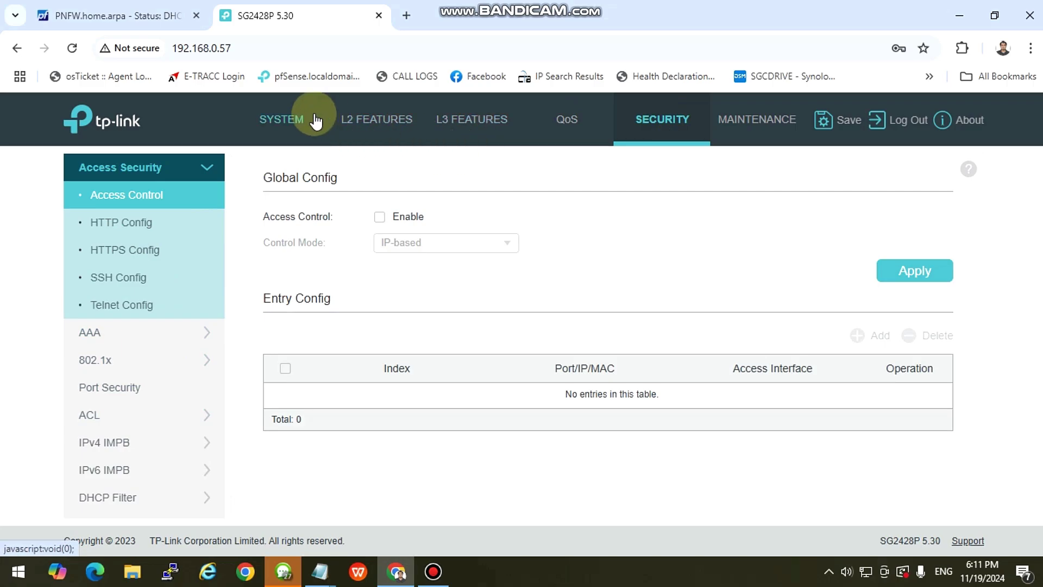
Finish on the L2 Features Port Config page listing all 28 ports.
left_click(278, 125)
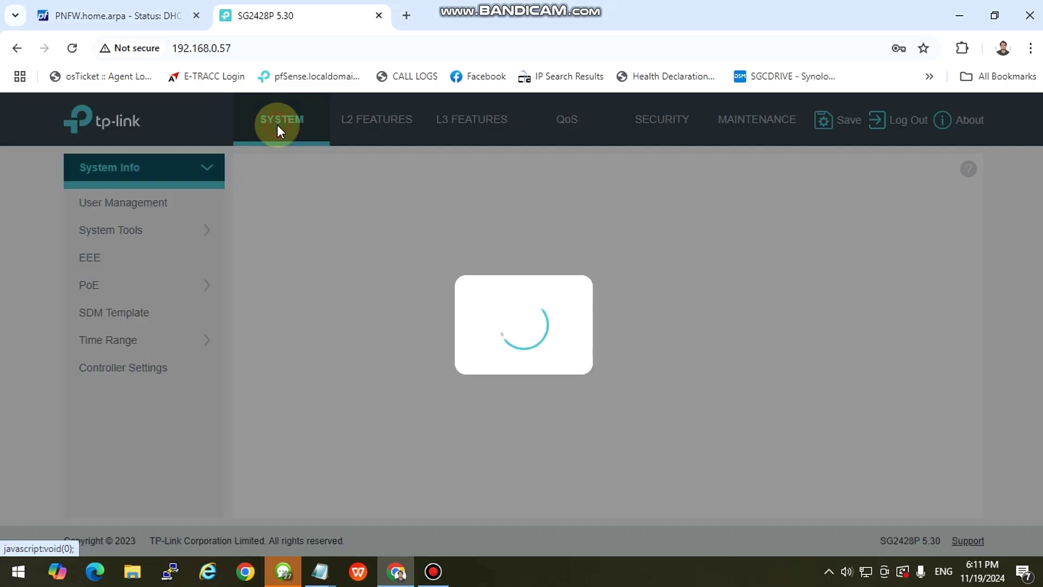
left_click(376, 118)
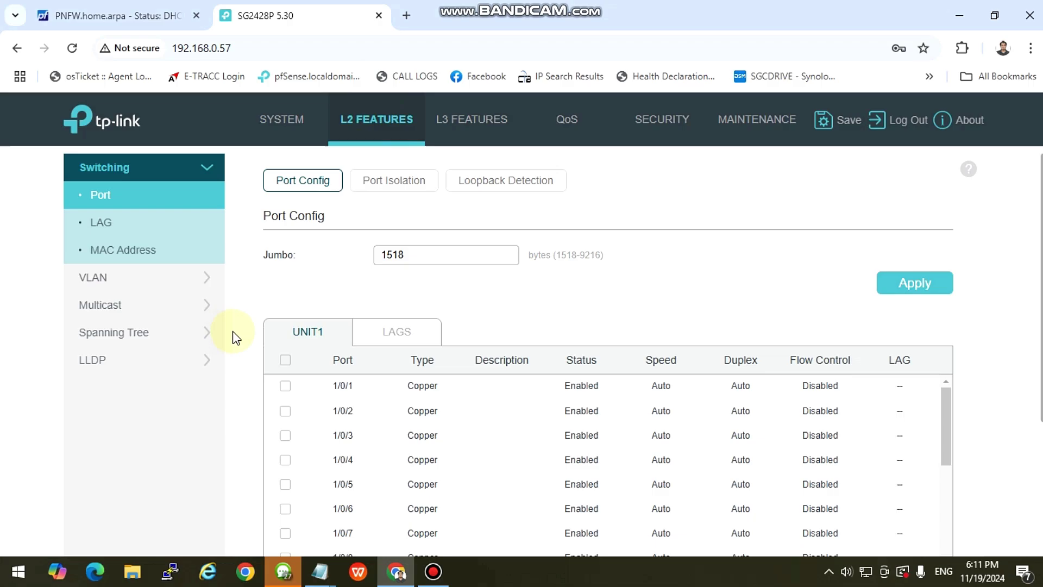
scroll(286, 356, "down", 2)
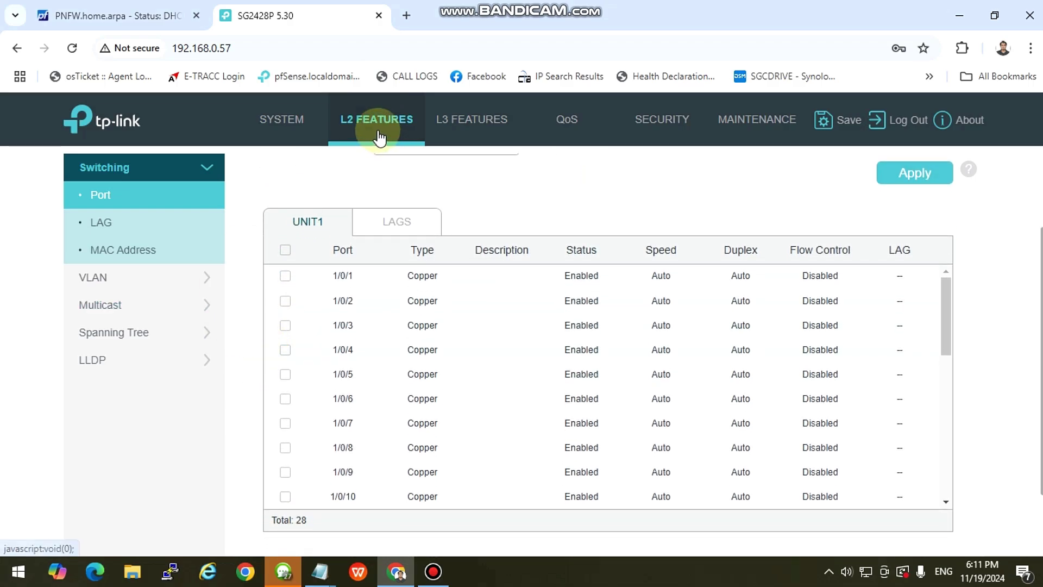
left_click(274, 121)
left_click(375, 120)
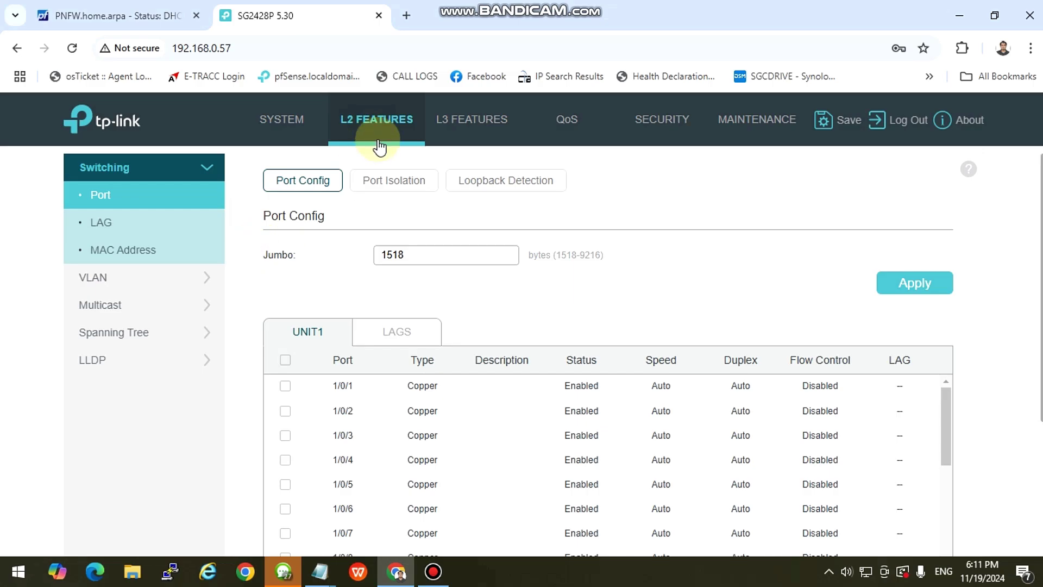
Check the 802.1Q VLAN and MAC VLAN pages, then view VLAN1 DHCP at 192.168.0.57 under L3 Interface.
left_click(107, 278)
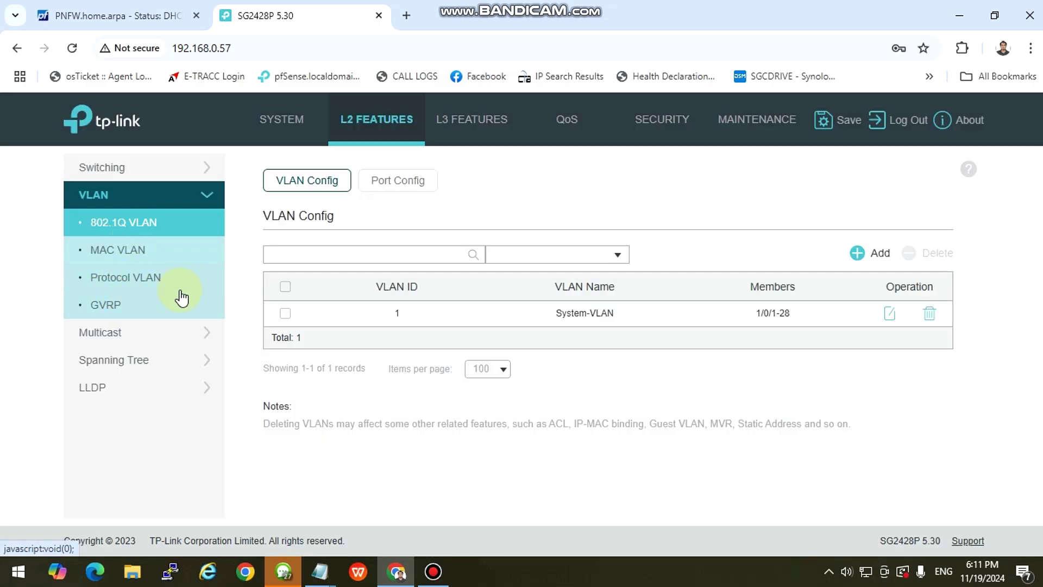
left_click(139, 223)
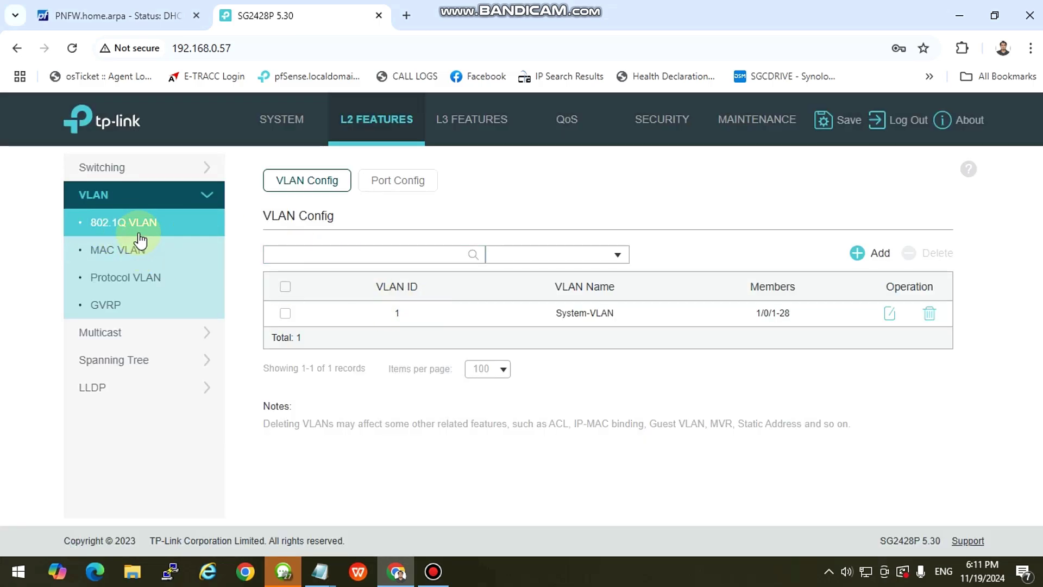
left_click(128, 250)
left_click(134, 224)
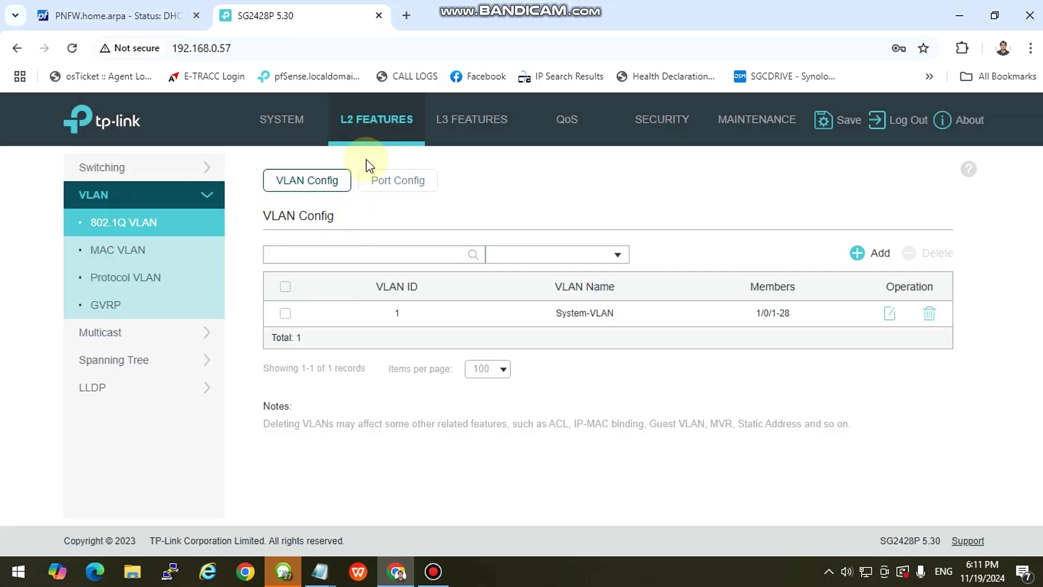
left_click(470, 130)
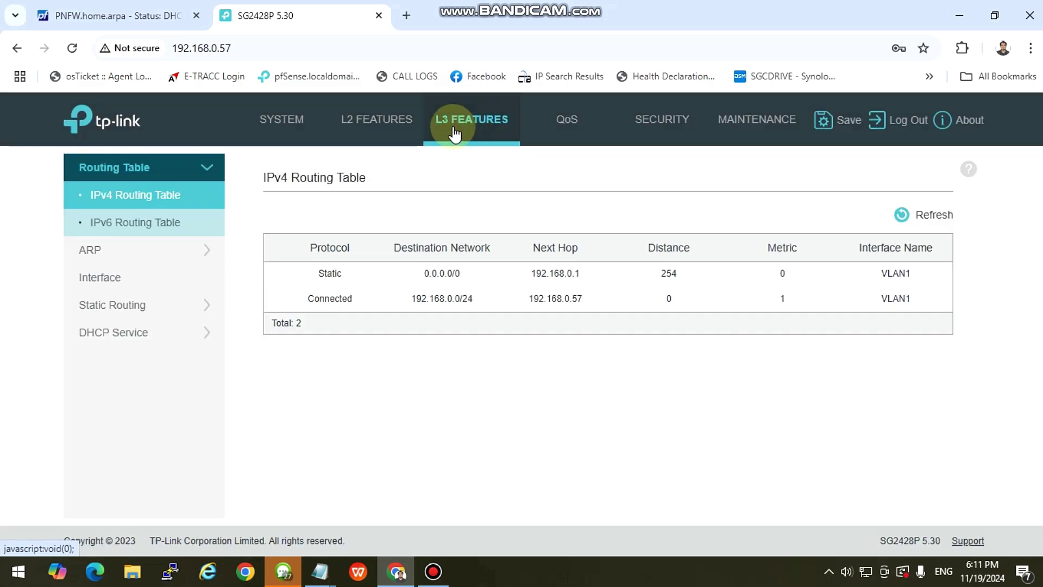
left_click(103, 278)
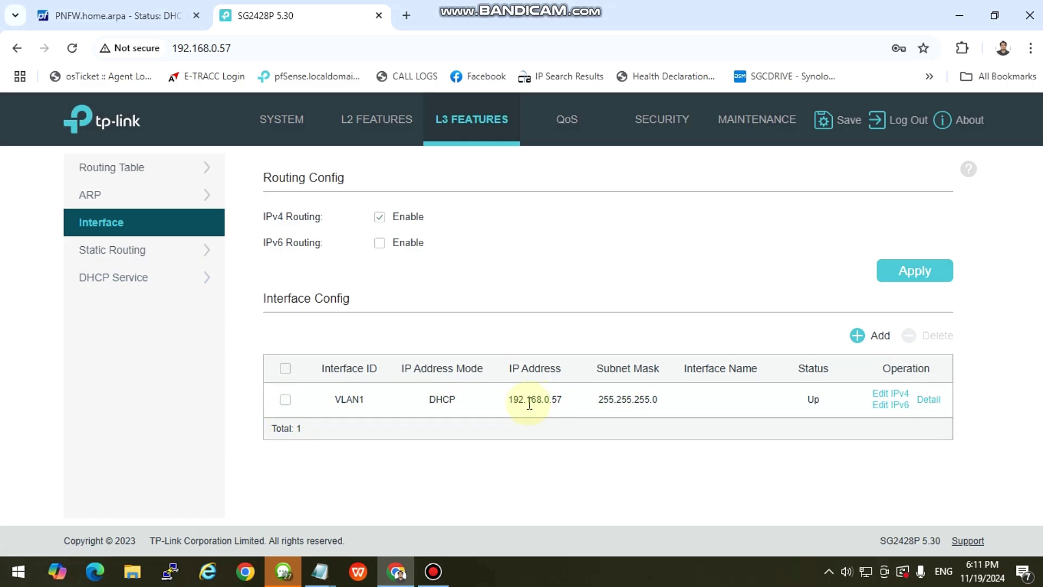
Change VLAN1 to static IP 192.168.0.14 / 255.255.255.0, apply it, and start saving the configuration.
left_click_drag(512, 401, 577, 402)
left_click(774, 402)
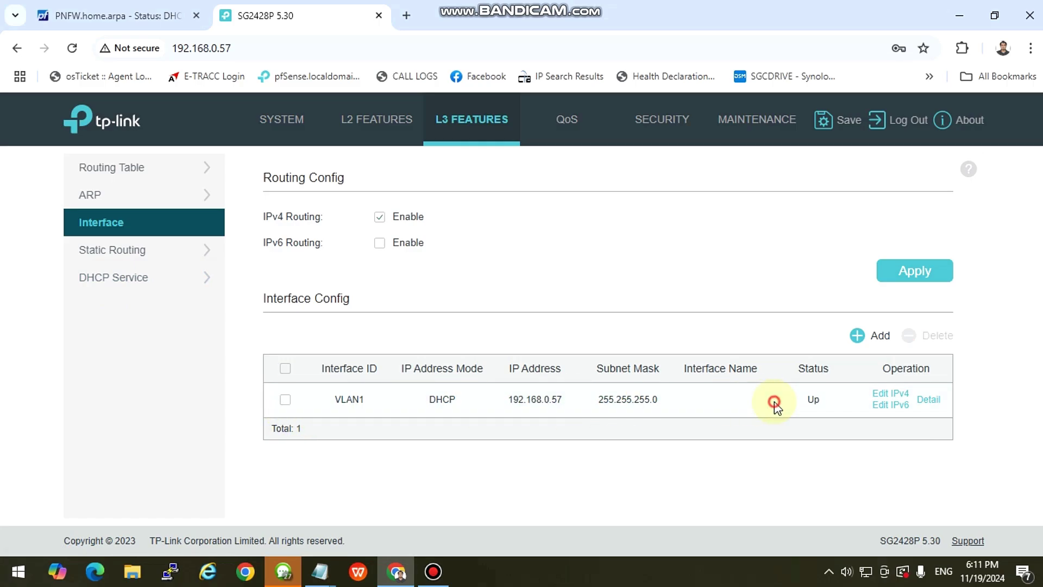
left_click(886, 397)
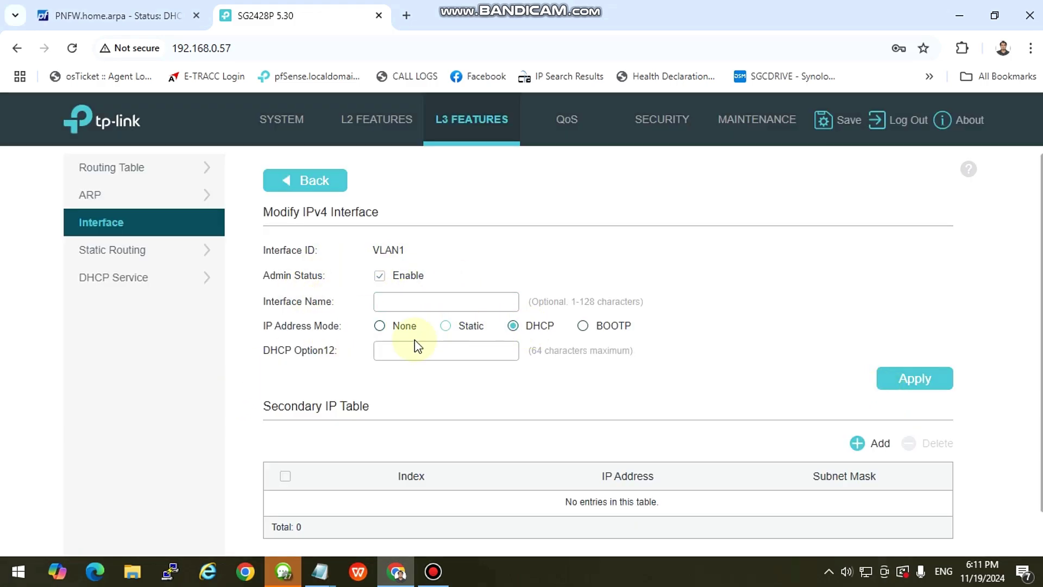
left_click(445, 326)
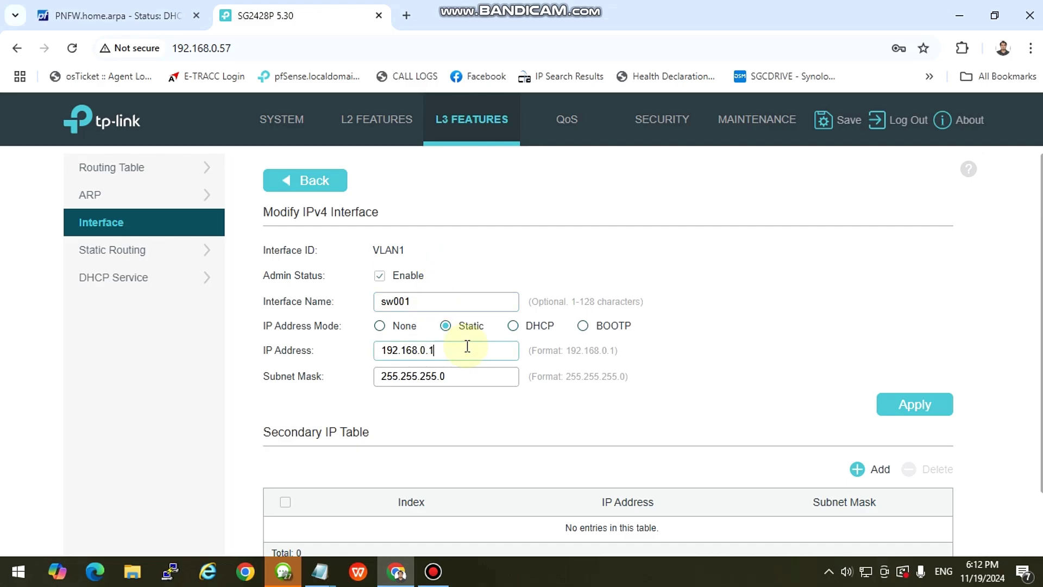
scroll(560, 325, "down", 1)
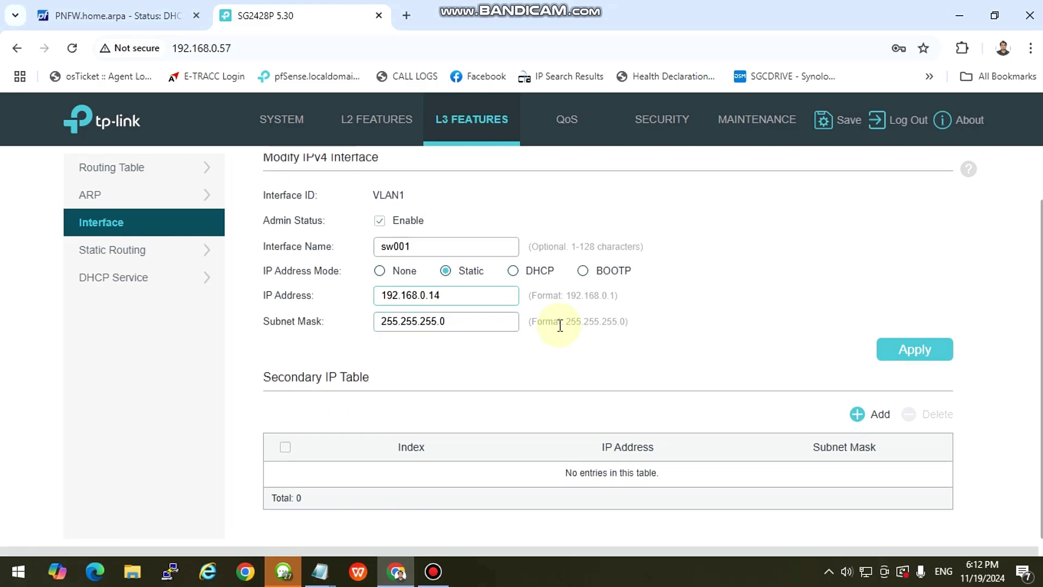
scroll(502, 360, "down", 1)
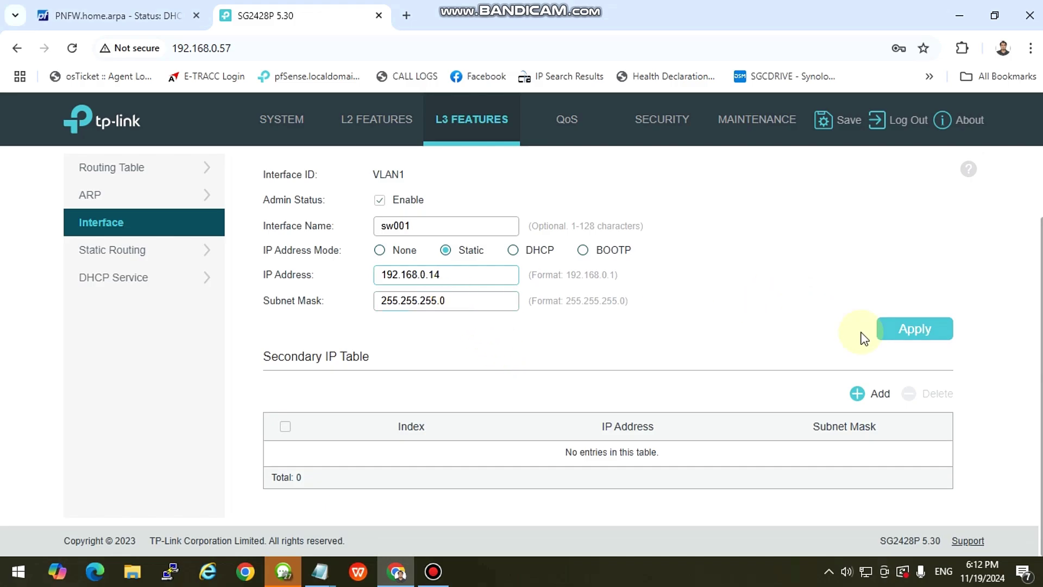
scroll(508, 310, "up", 1)
left_click(898, 384)
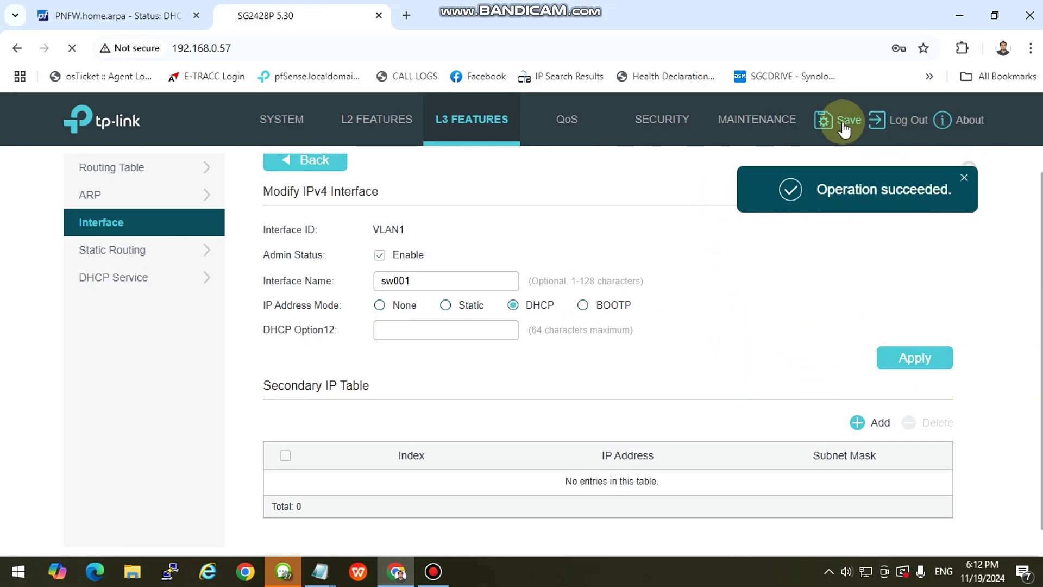
left_click(837, 124)
Confirm saving the configuration and go to the switch's new address 192.168.0.14.
left_click(589, 358)
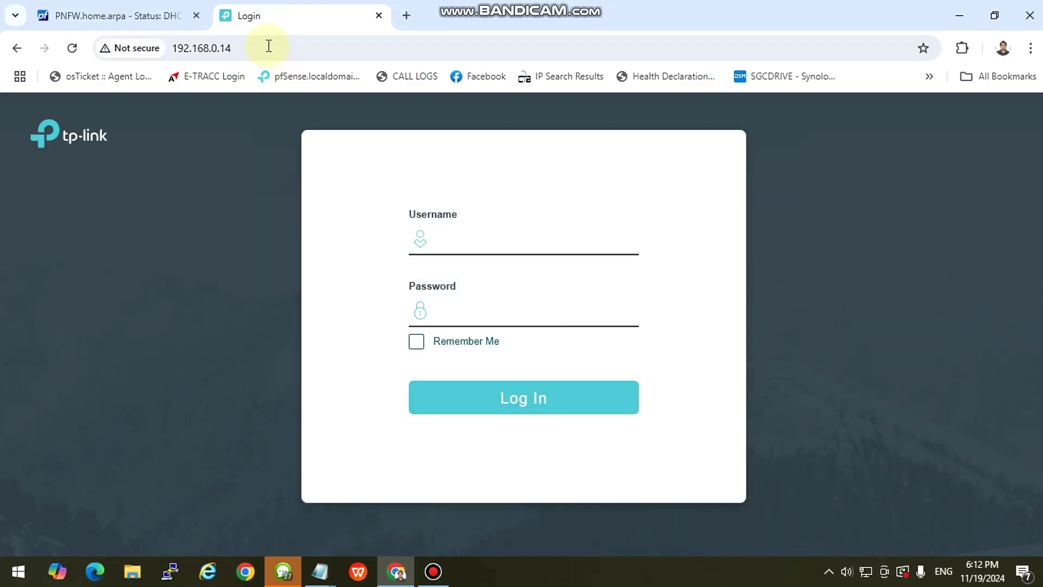
left_click(268, 43)
left_click_drag(284, 43, 163, 48)
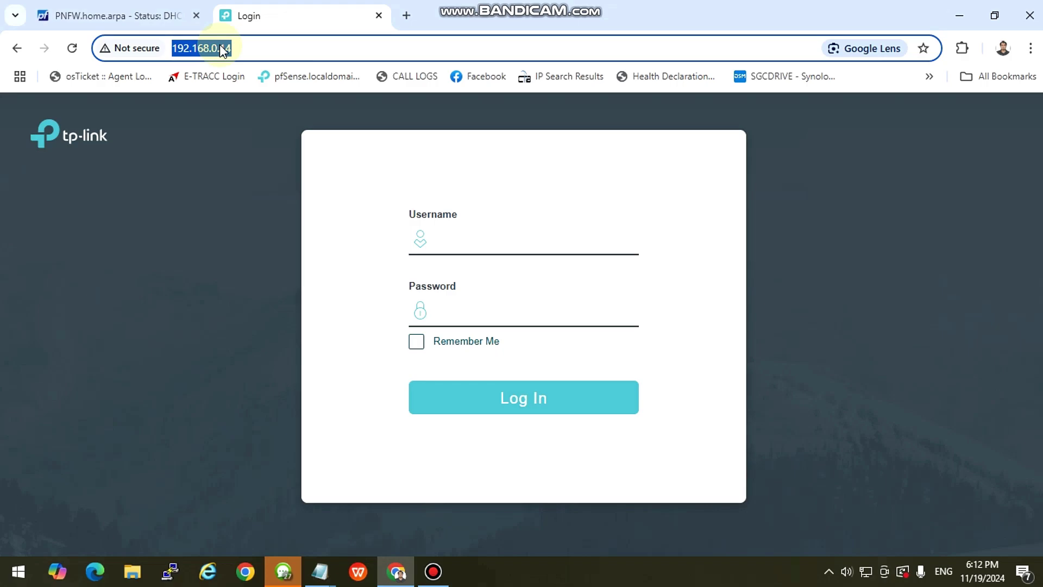
left_click(265, 48)
Log in with the admin username and password to reach the System Summary.
left_click(473, 232)
type("adm")
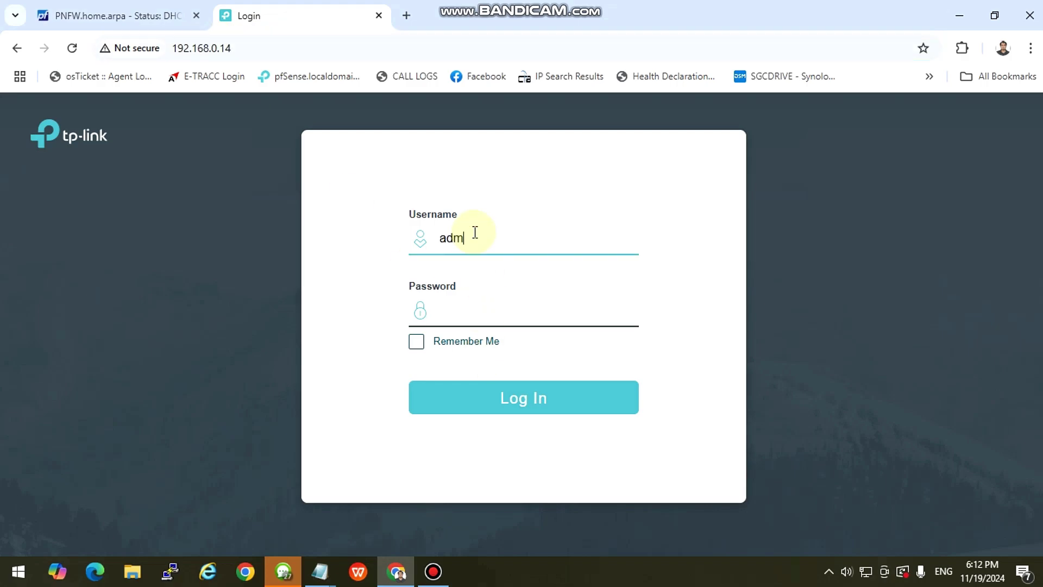
type("in")
key("Tab")
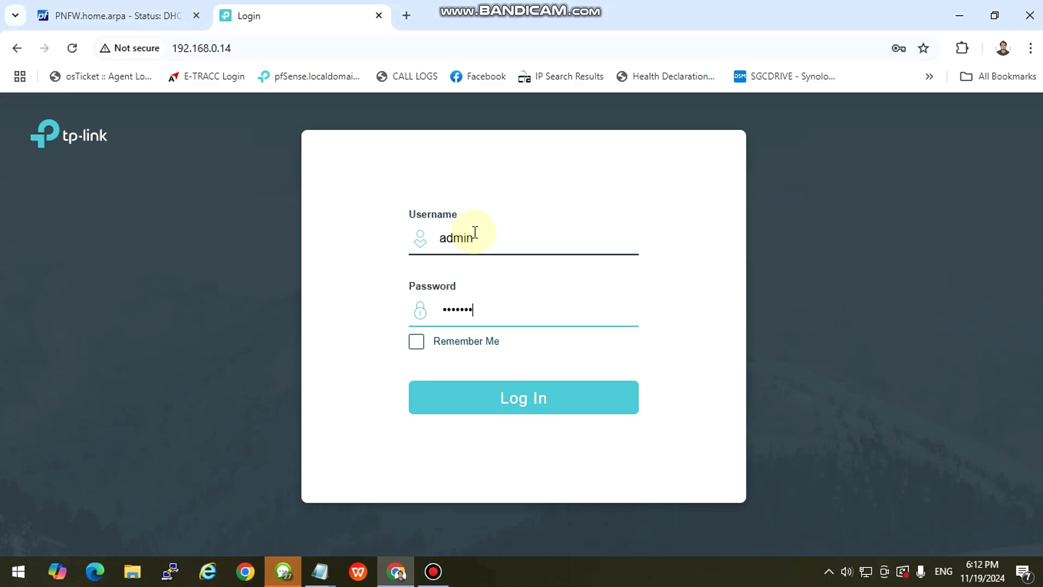
key("Return")
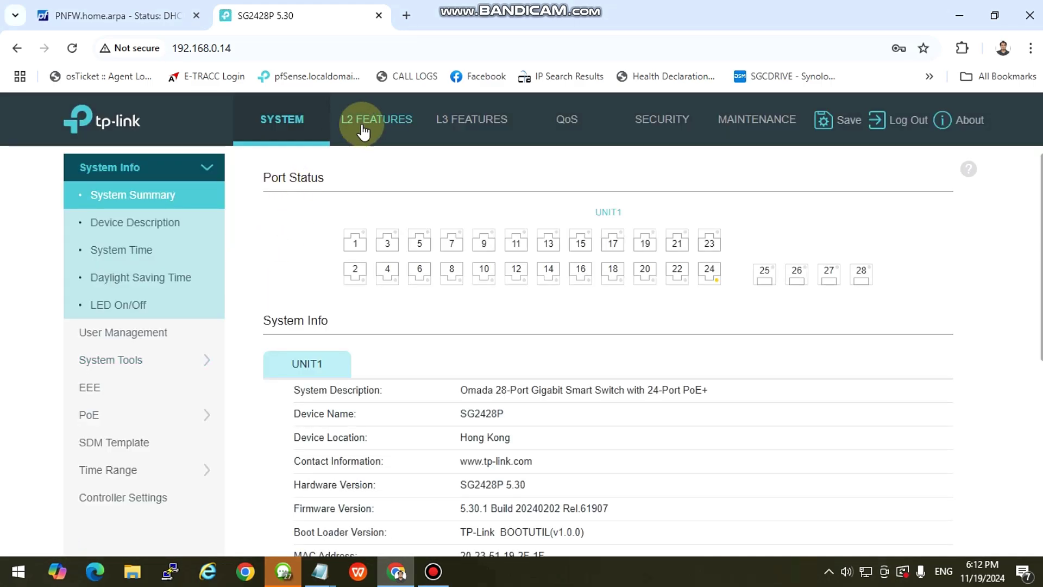
mouse_move(716, 280)
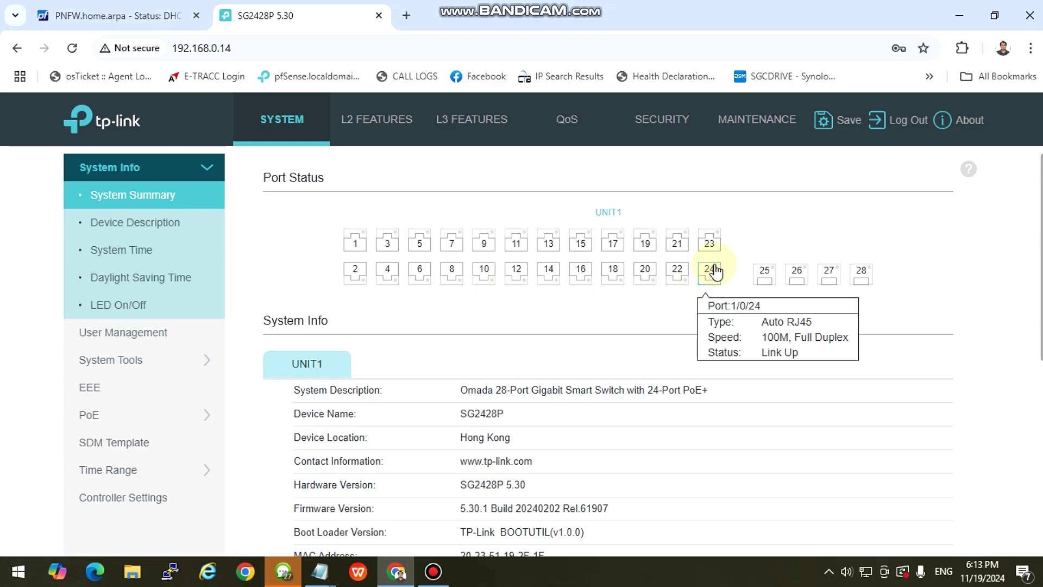
left_click(461, 120)
left_click(377, 121)
left_click(440, 132)
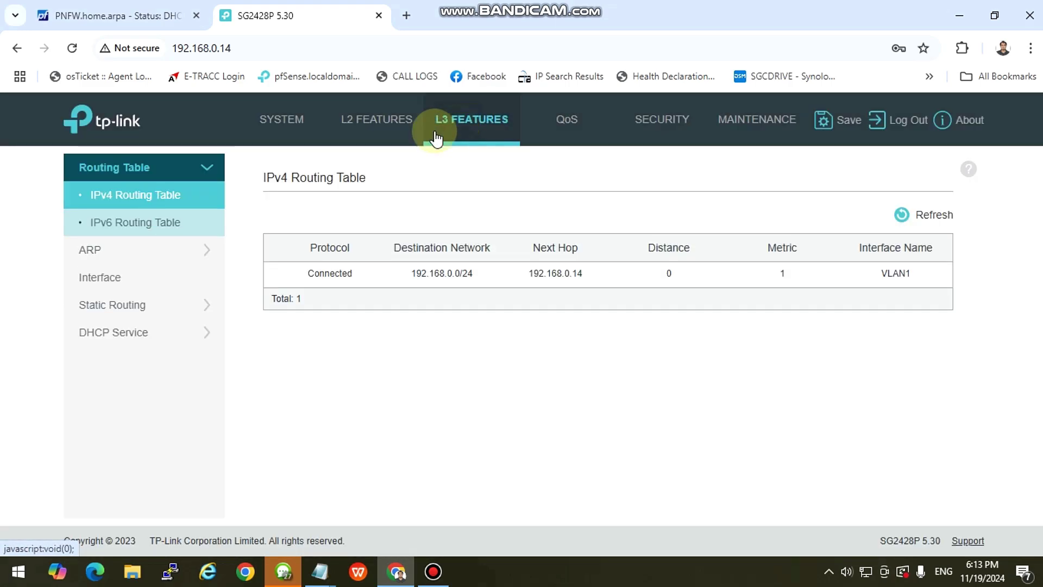
left_click(365, 130)
left_click(459, 126)
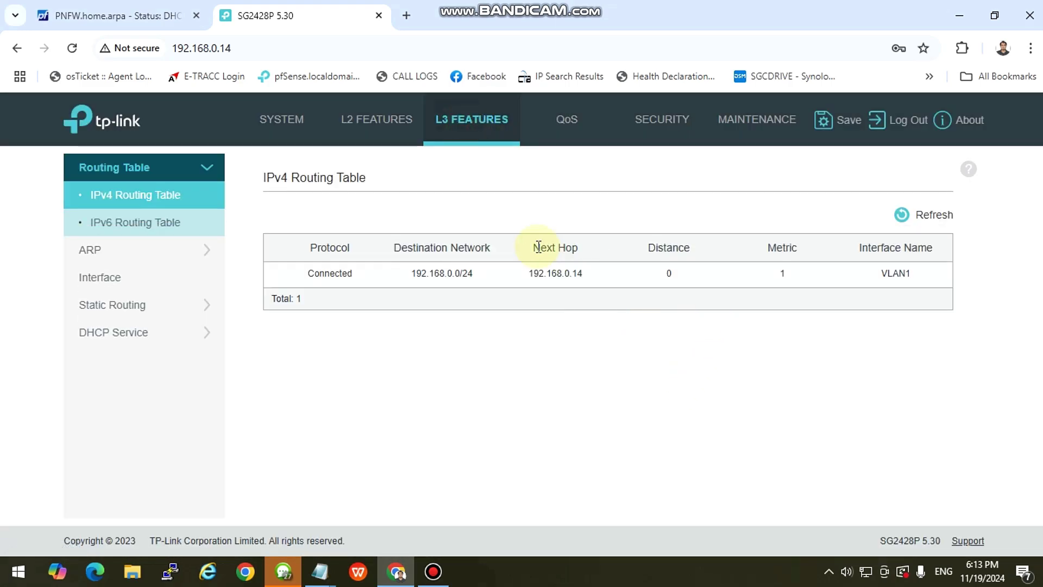
left_click(375, 121)
left_click(293, 120)
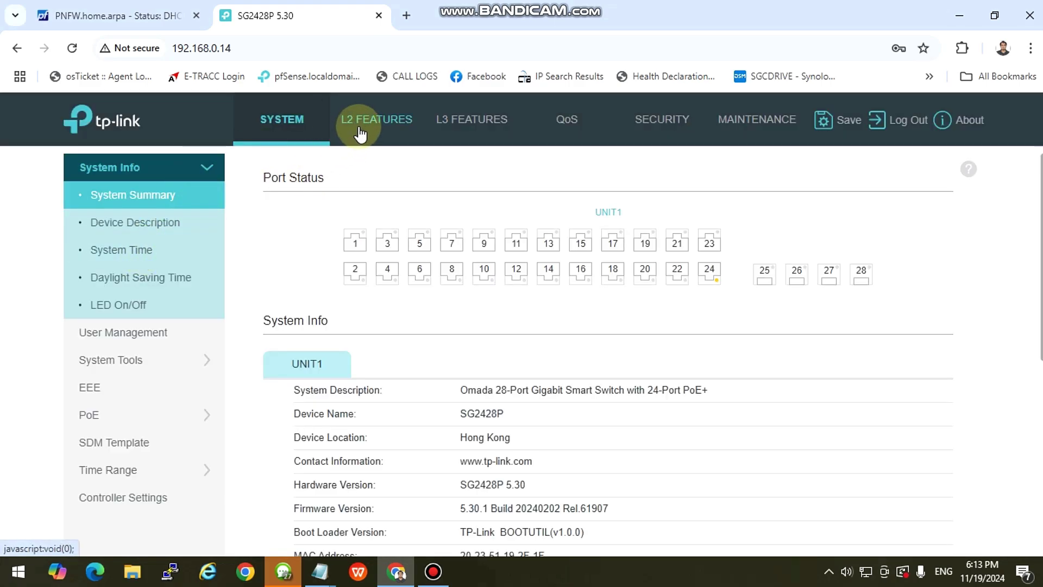
Go to L2 Features > VLAN > 802.1Q VLAN and show the Port Config table.
left_click(356, 127)
scroll(532, 389, "down", 3)
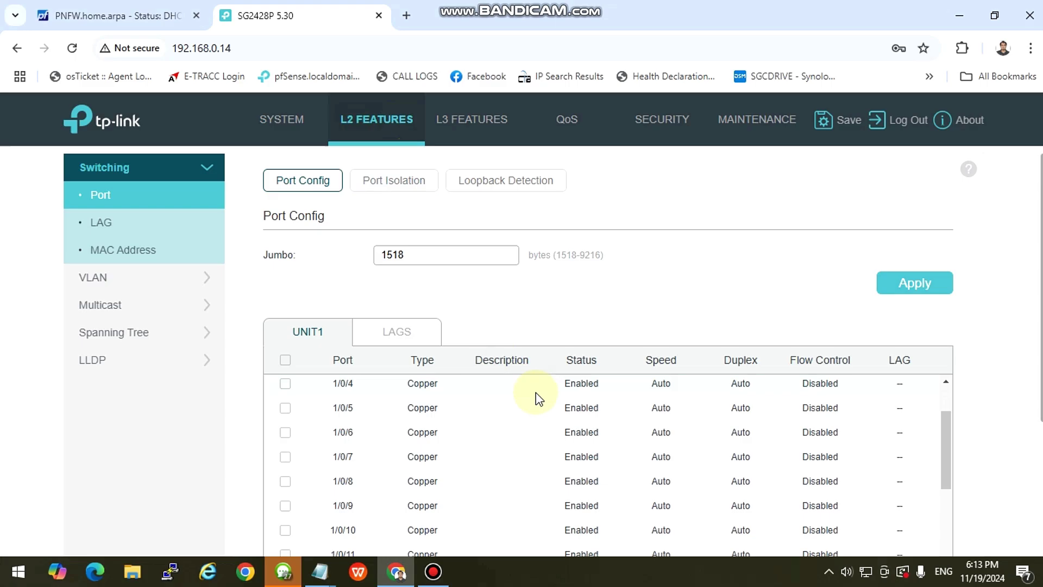
scroll(534, 389, "up", 3)
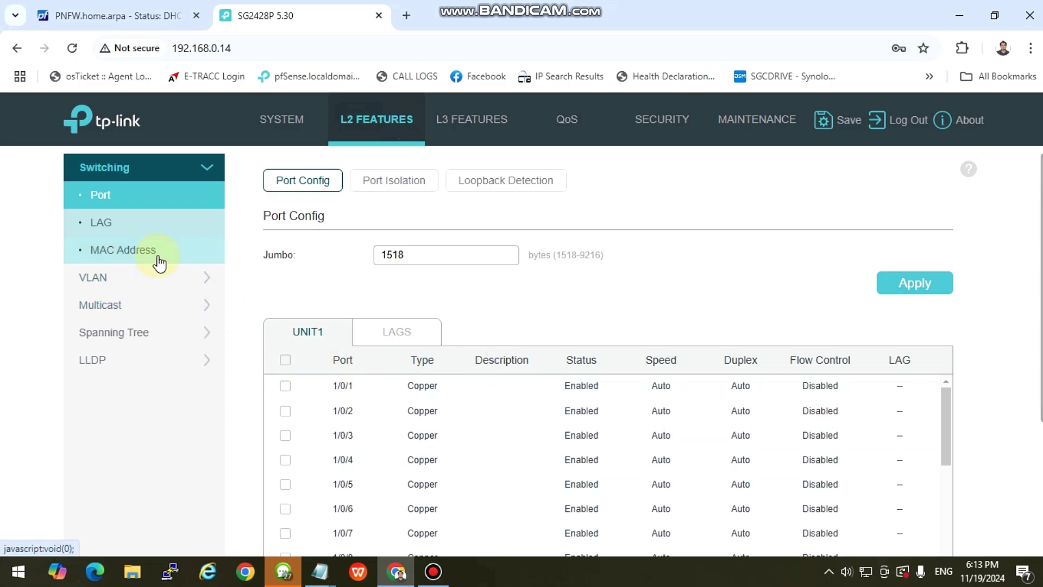
left_click(292, 124)
left_click(366, 128)
left_click(145, 283)
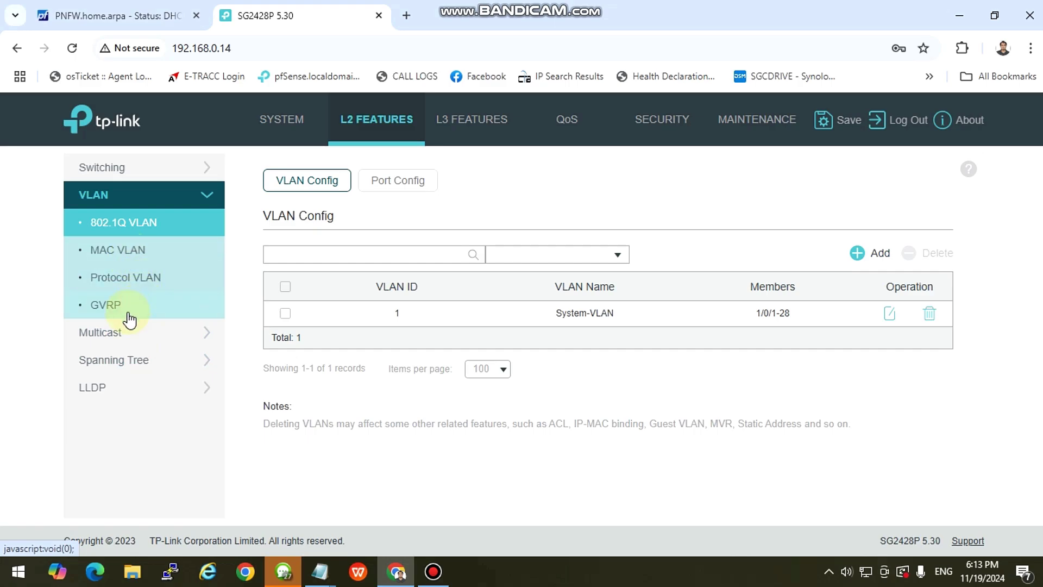
left_click(142, 217)
left_click(377, 184)
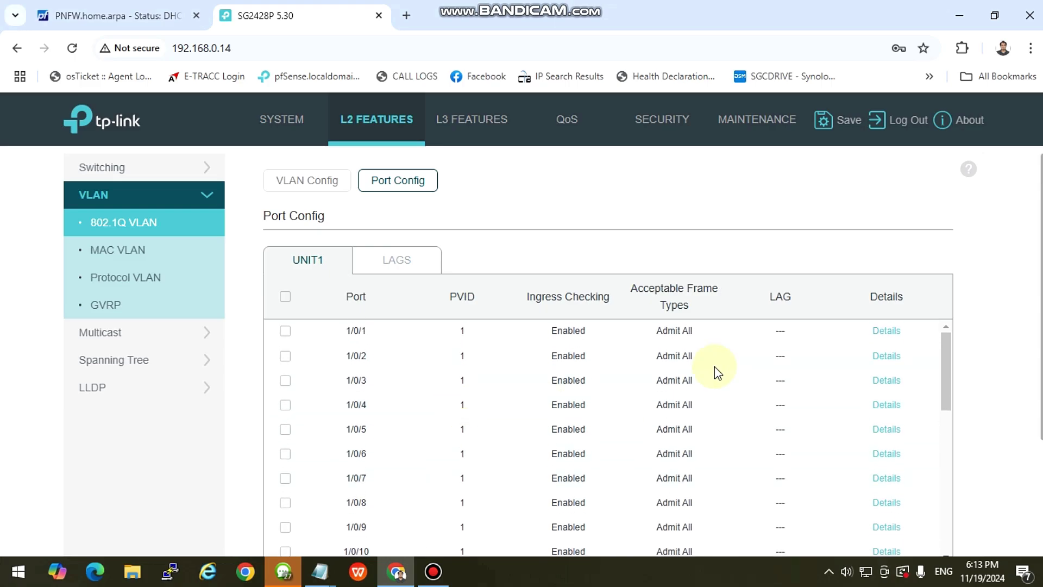
Select port 1/0/1 and view, then close, its VLAN membership details.
left_click(286, 332)
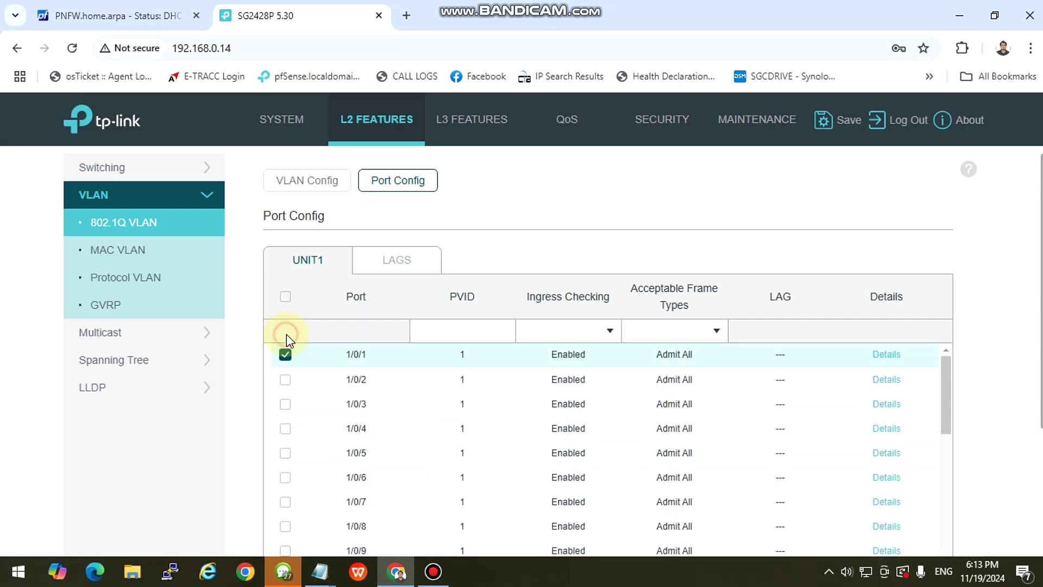
left_click(874, 360)
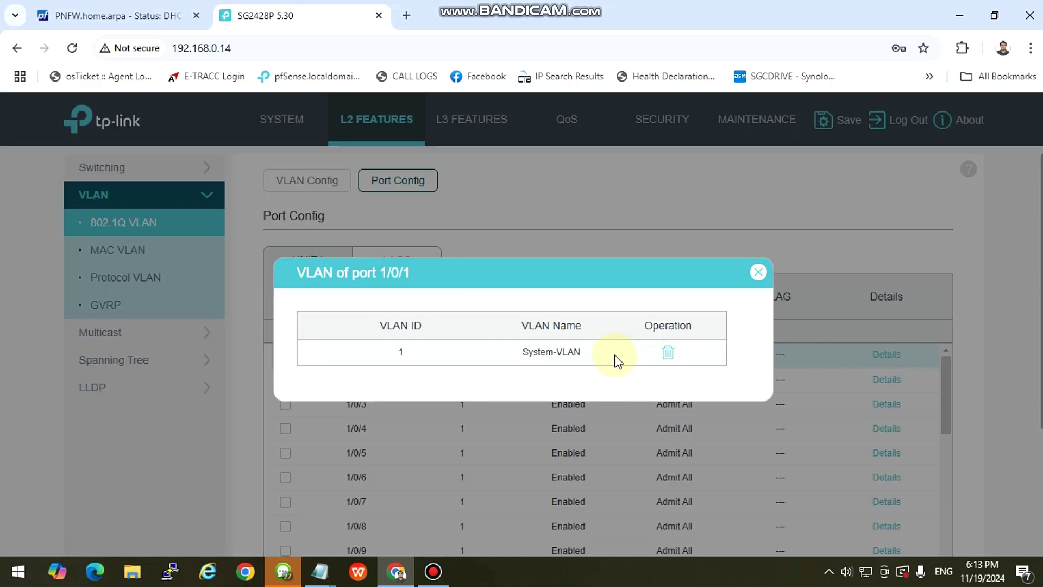
left_click(758, 273)
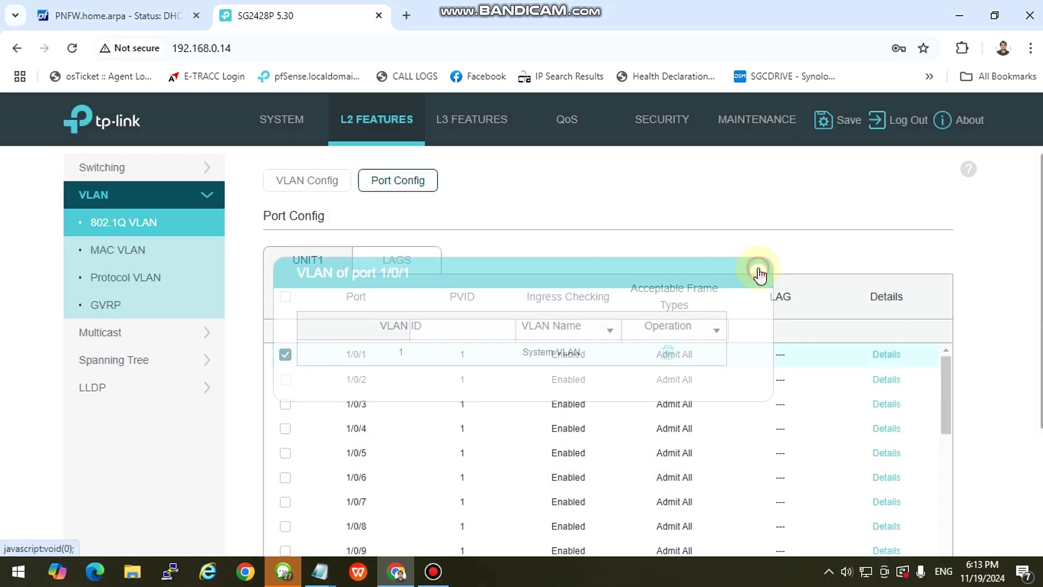
scroll(834, 392, "down", 2)
scroll(834, 389, "up", 2)
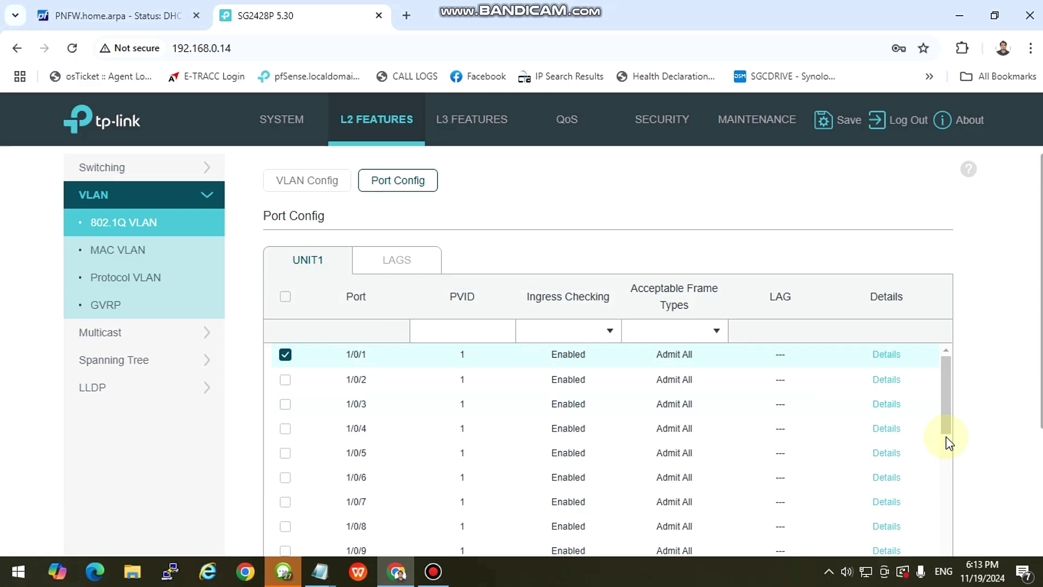
scroll(373, 285, "down", 2)
Navigate back to L2 Features > 802.1Q VLAN and reload the list showing only VLAN 1 System-VLAN.
left_click(267, 130)
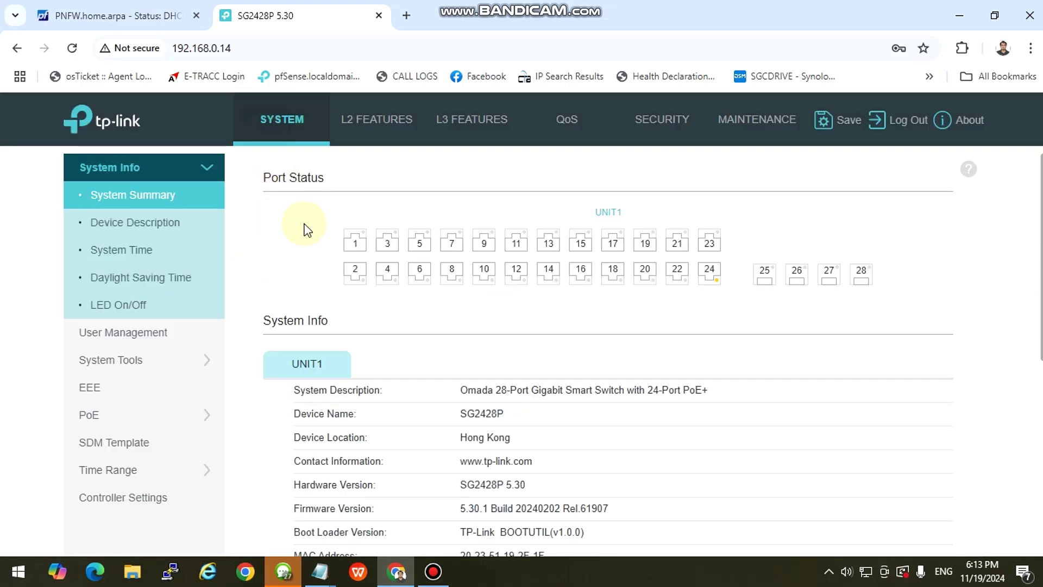
mouse_move(729, 272)
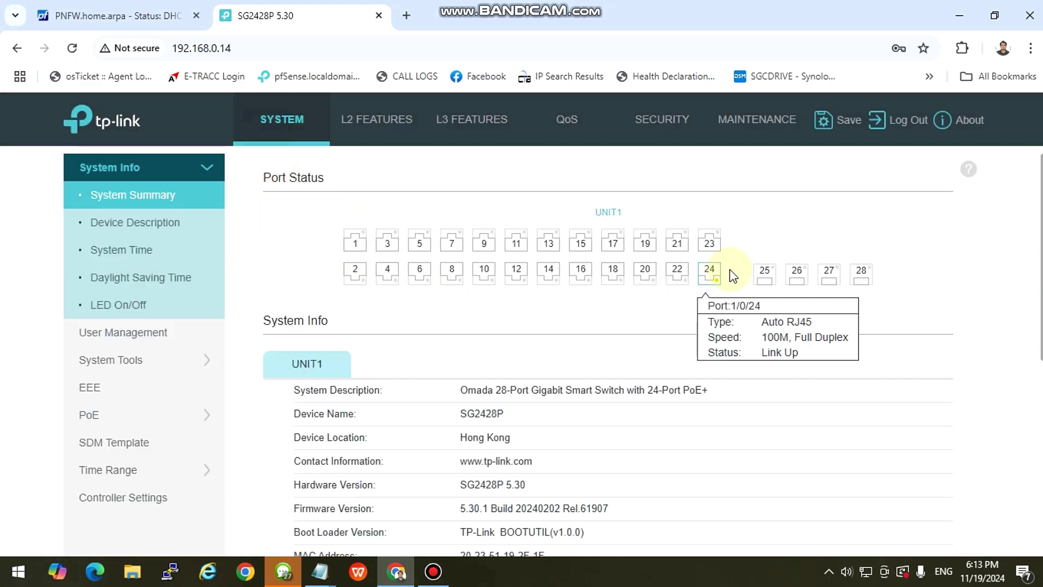
left_click(366, 120)
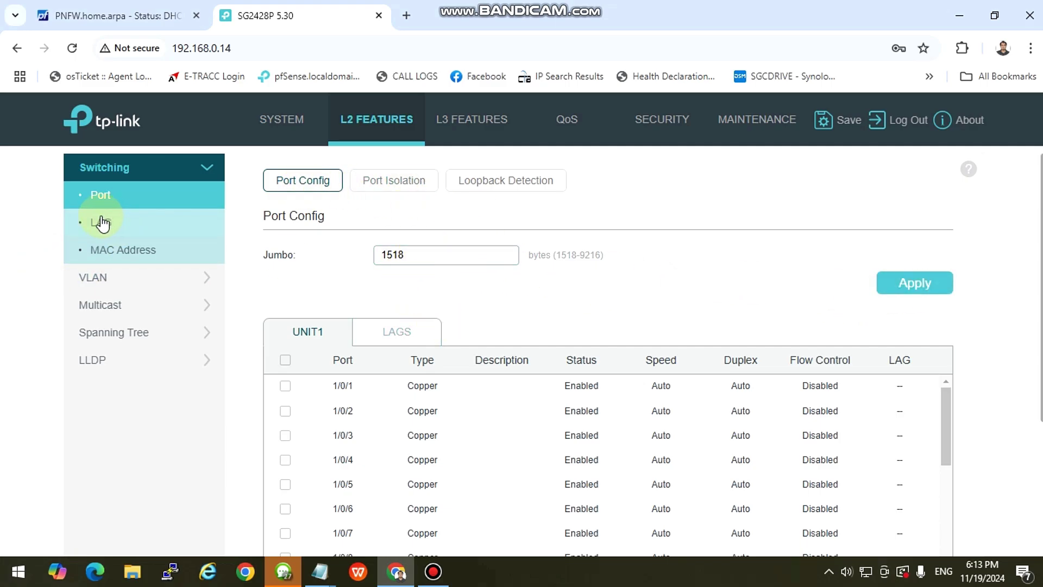
left_click(104, 278)
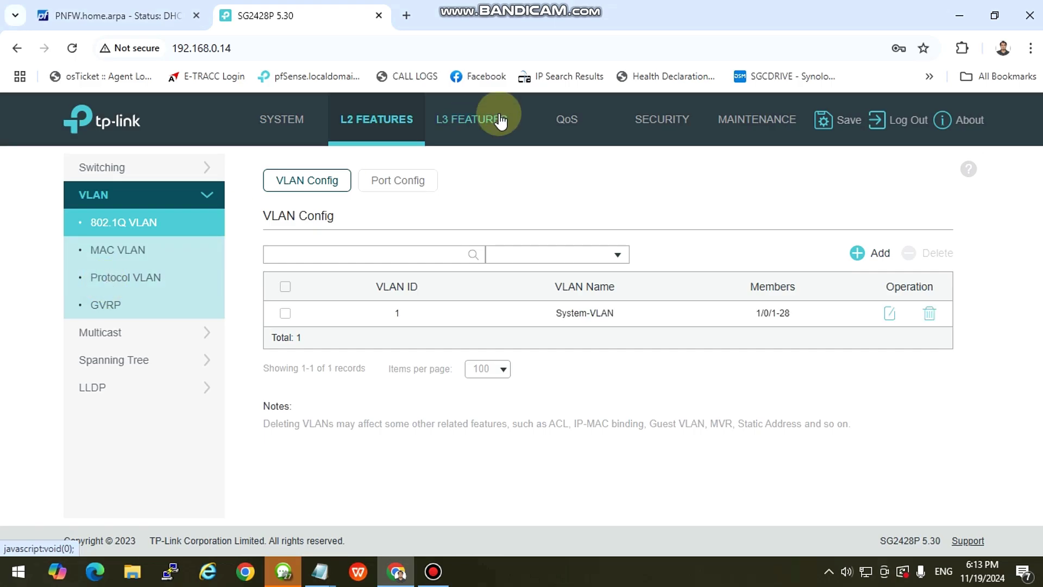
left_click(471, 117)
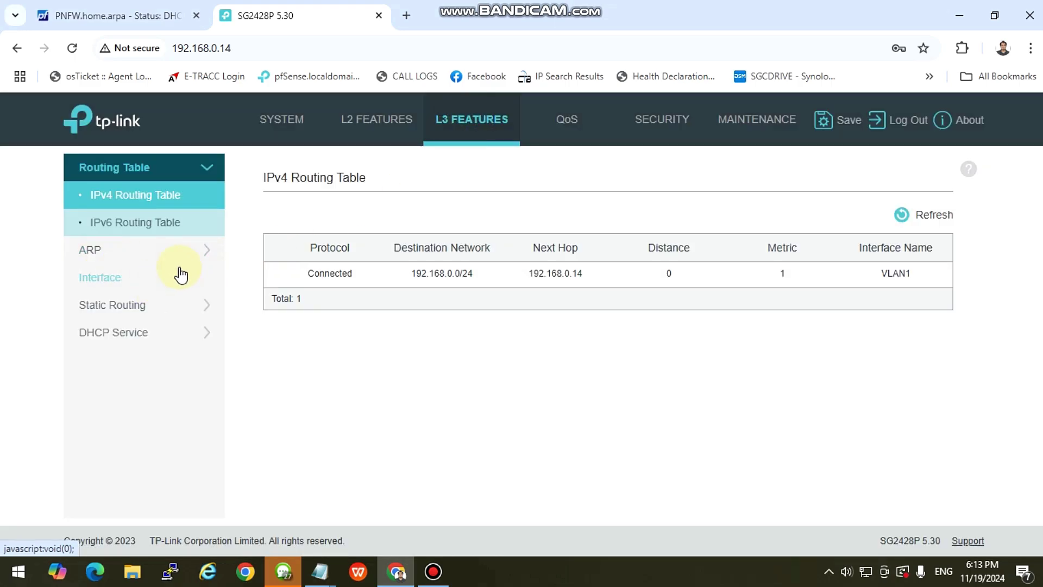
left_click(381, 119)
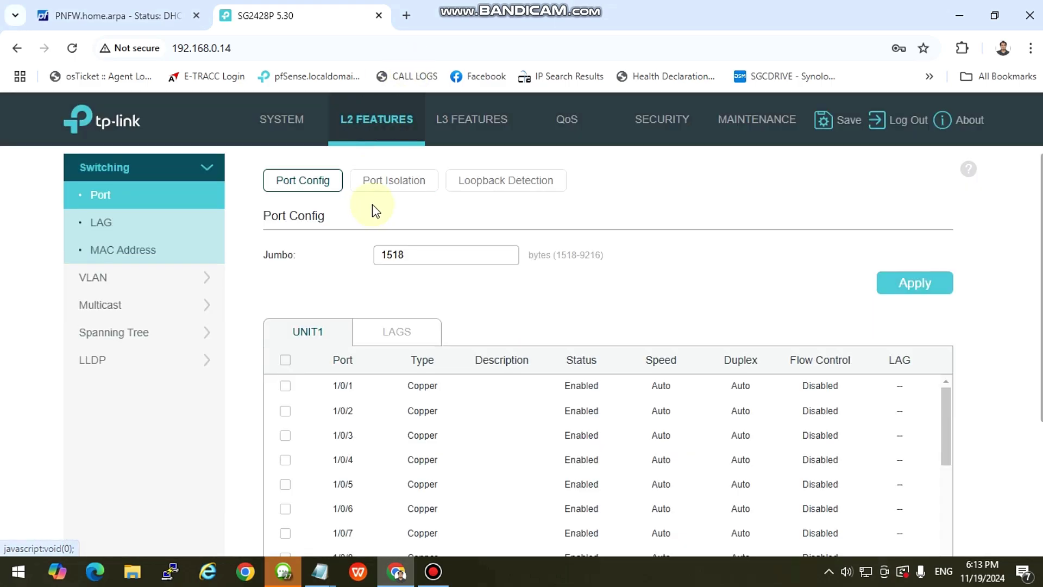
left_click(144, 279)
left_click(102, 232)
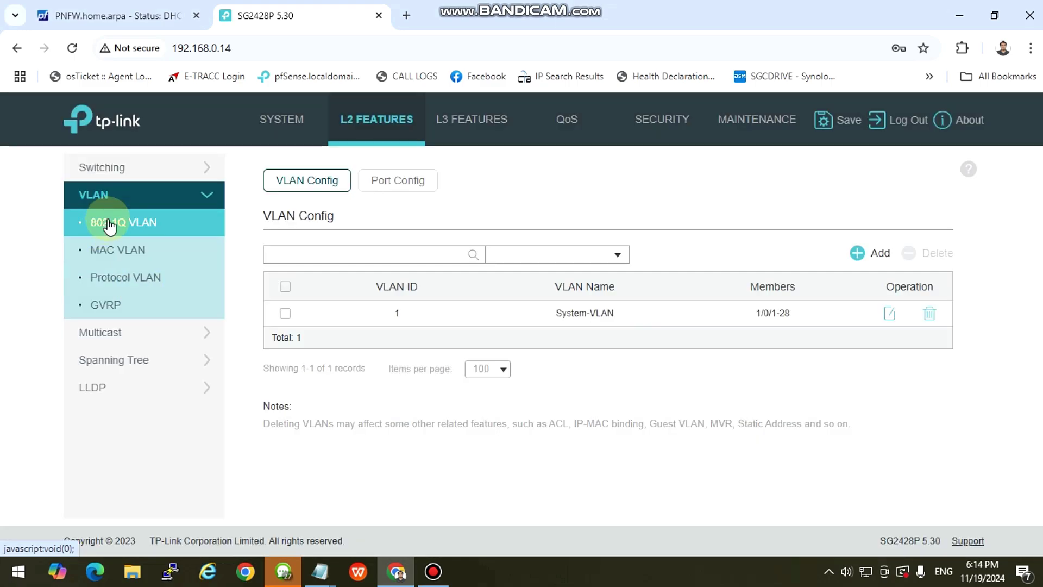
left_click(135, 223)
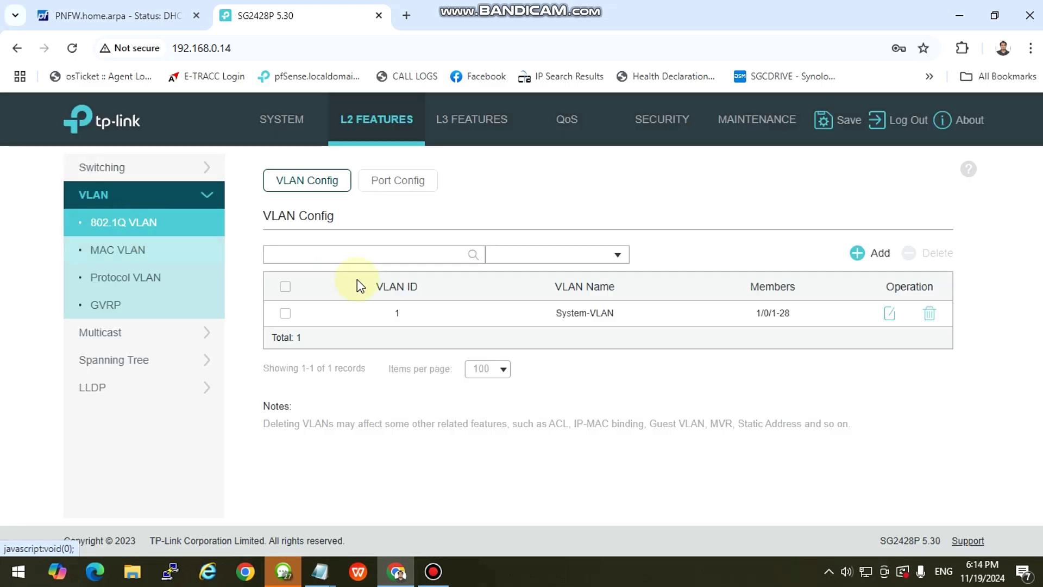
Add VLAN ID 15 named VOICE with ports 1/0/9 through 1/0/16 untagged, and create it.
left_click(859, 266)
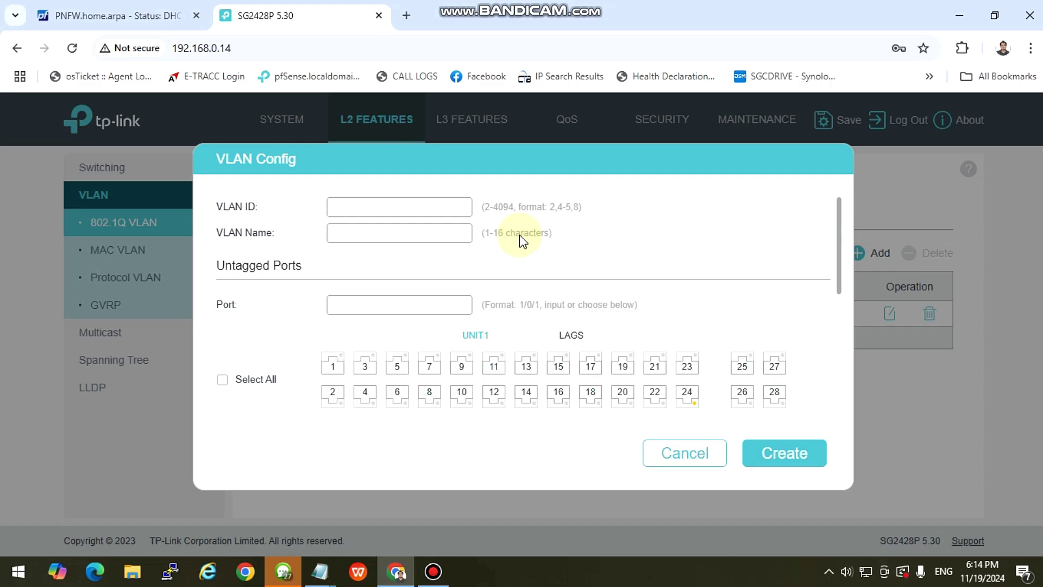
left_click(369, 205)
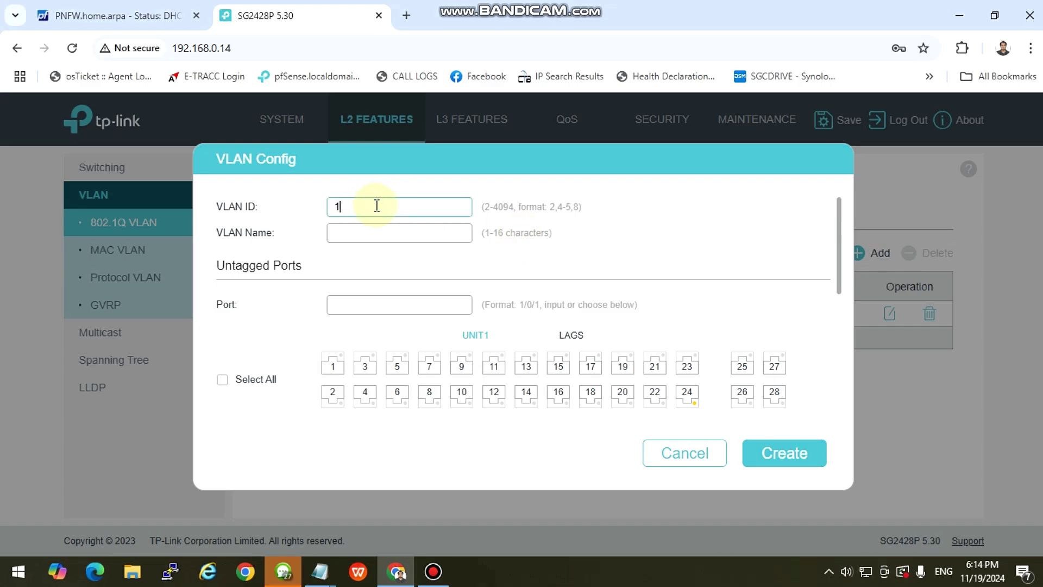
left_click(373, 232)
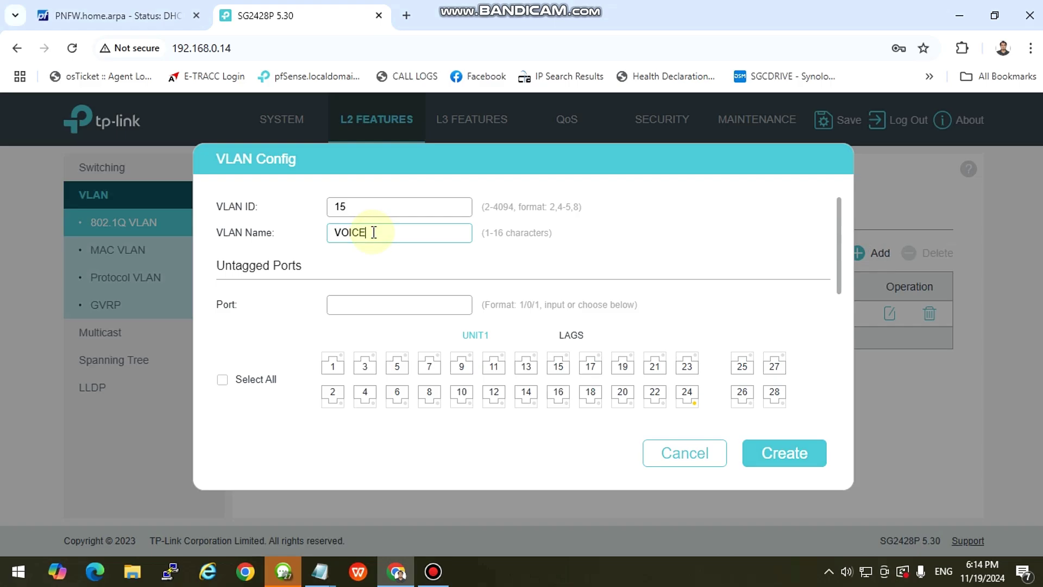
left_click(364, 302)
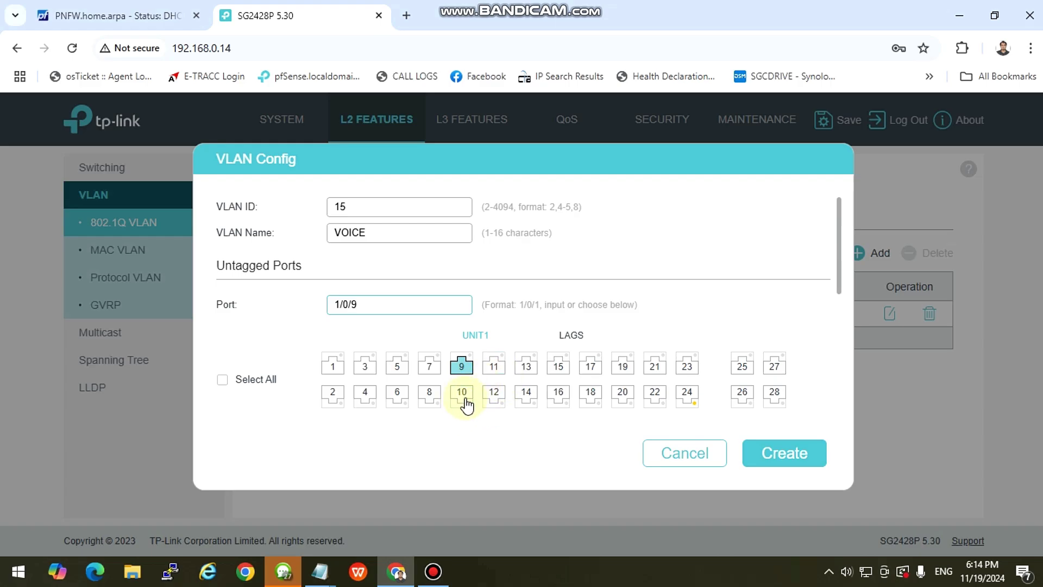
left_click(462, 395)
left_click(494, 365)
left_click(493, 392)
left_click(525, 365)
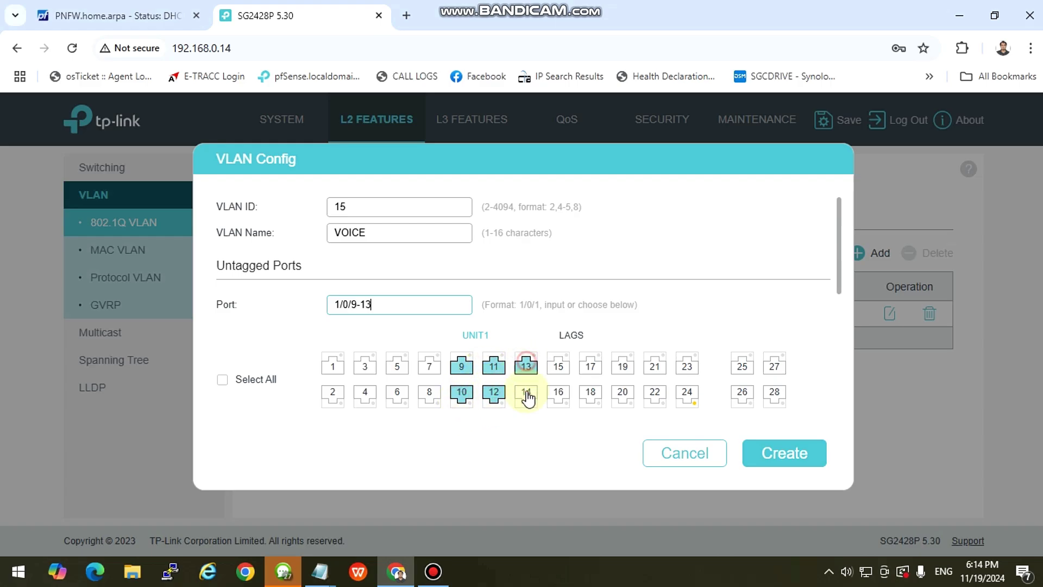
left_click(527, 395)
left_click(559, 364)
left_click(558, 391)
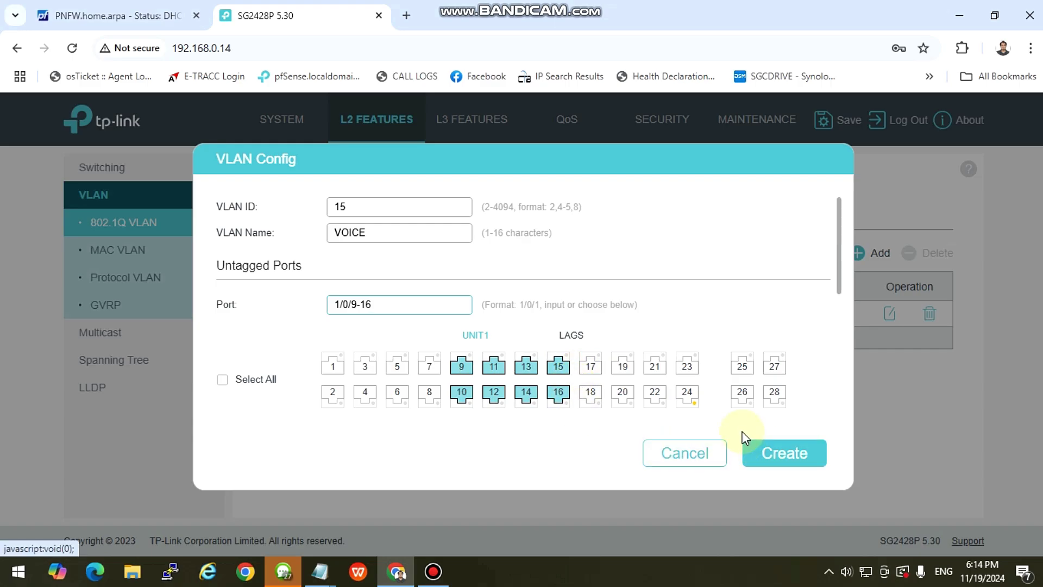
left_click(790, 453)
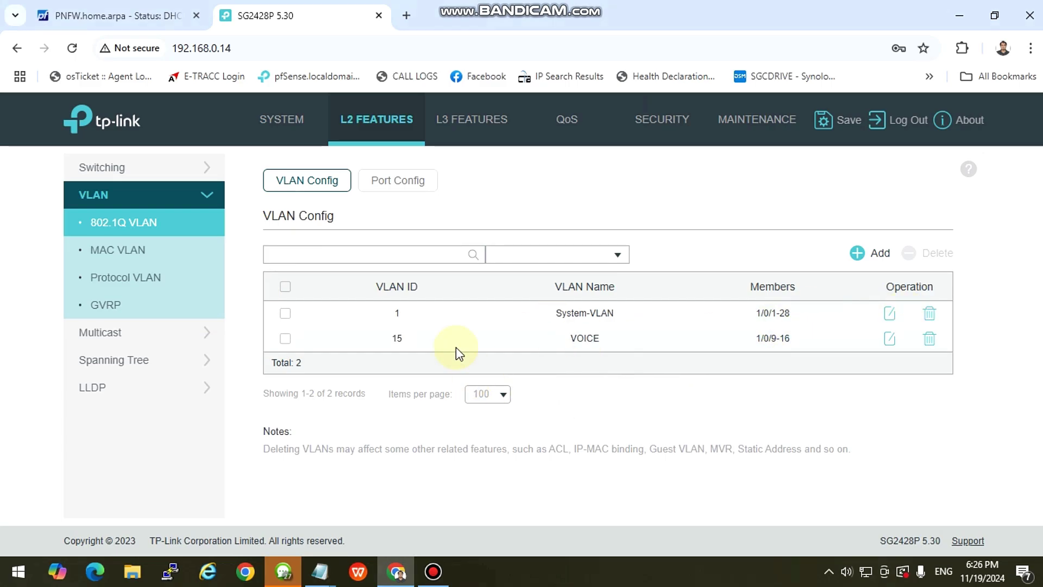
Open the VLAN 1 System-VLAN entry for editing.
left_click_drag(312, 342, 674, 347)
left_click(699, 345)
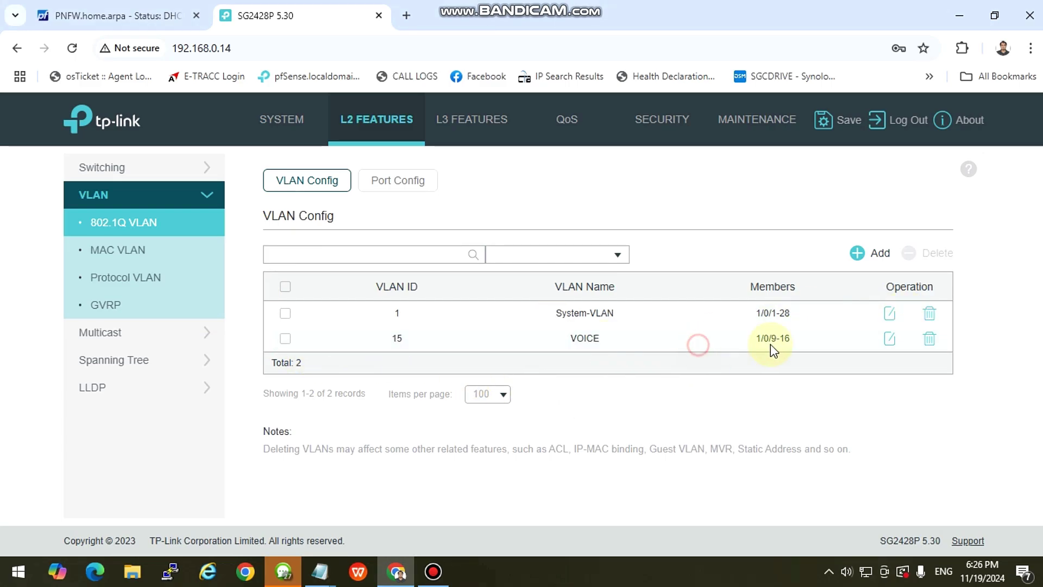
left_click(810, 343)
left_click(690, 325)
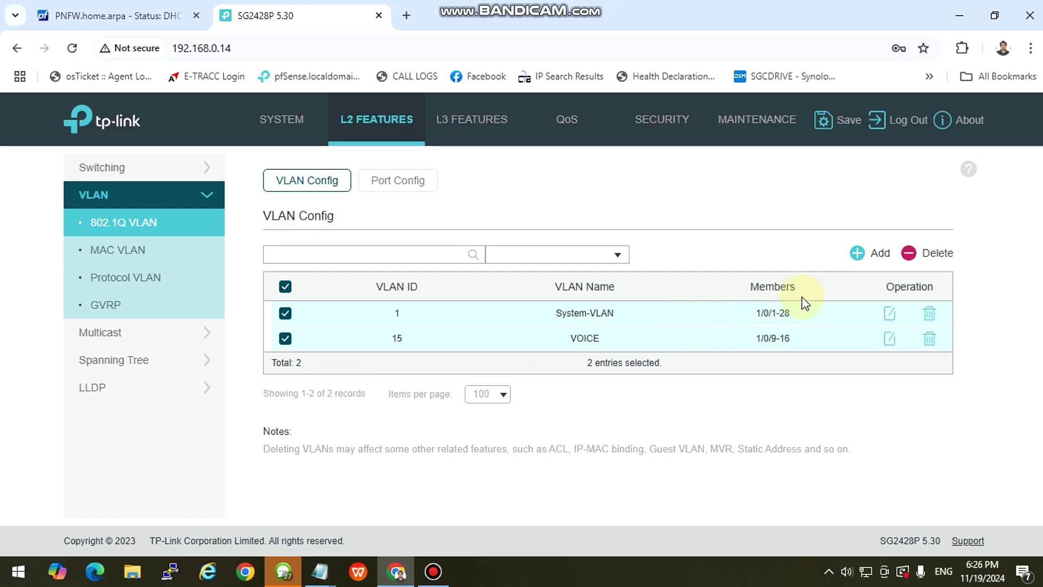
left_click(286, 286)
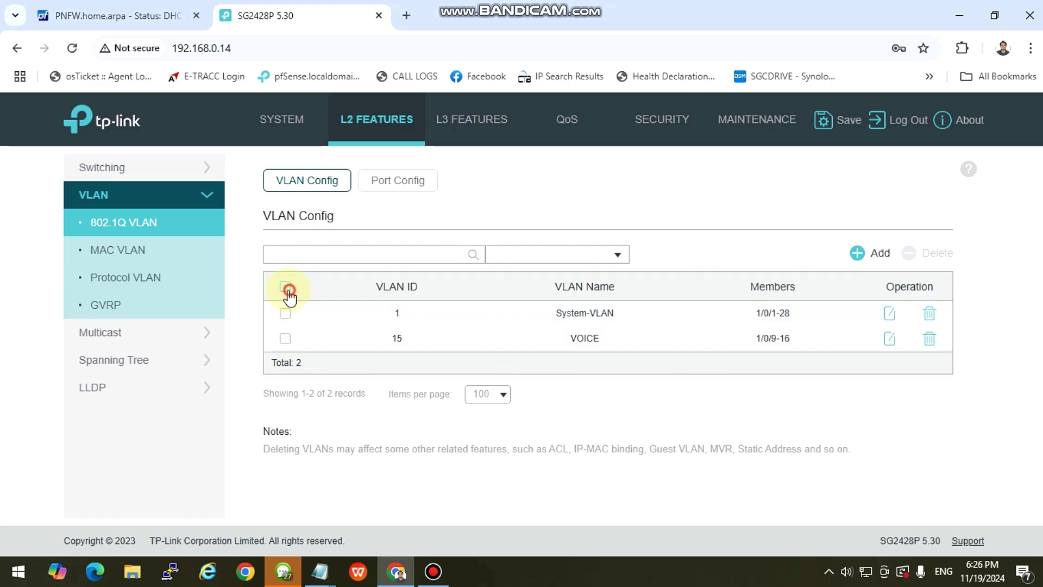
left_click(890, 314)
scroll(401, 344, "up", 7)
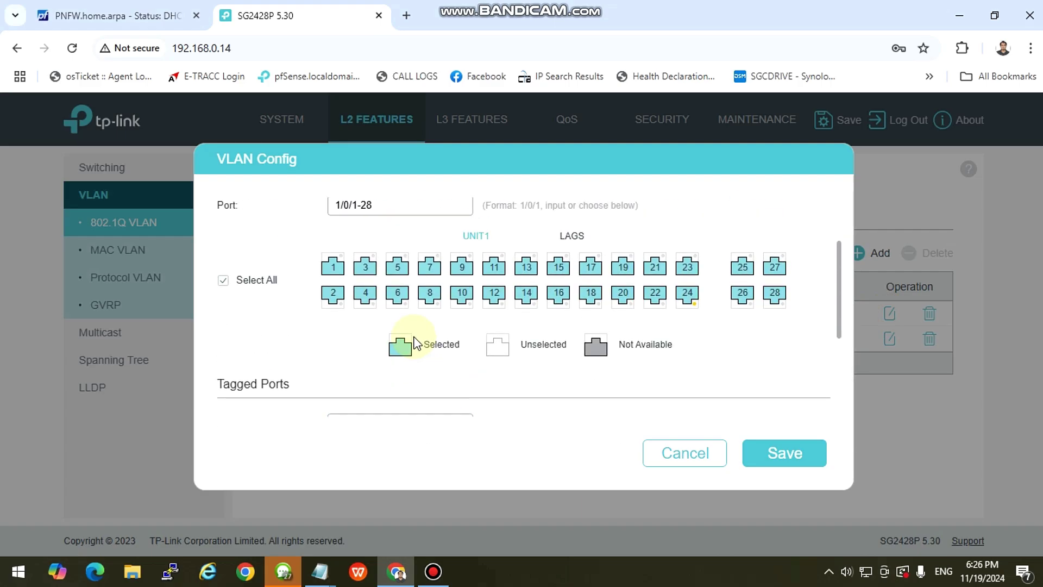
scroll(424, 345, "down", 2)
scroll(424, 345, "up", 2)
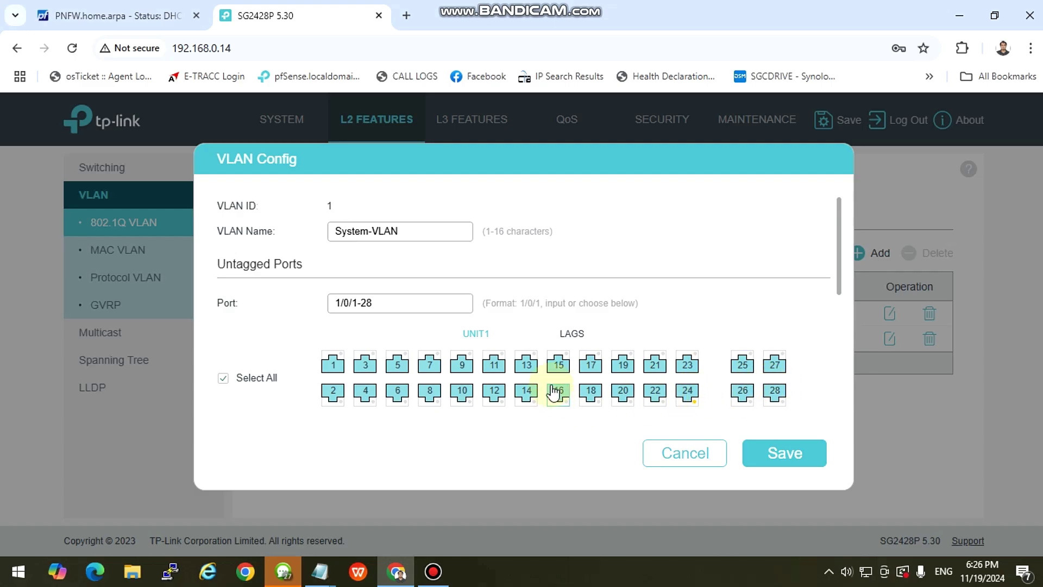
scroll(524, 332, "down", 1)
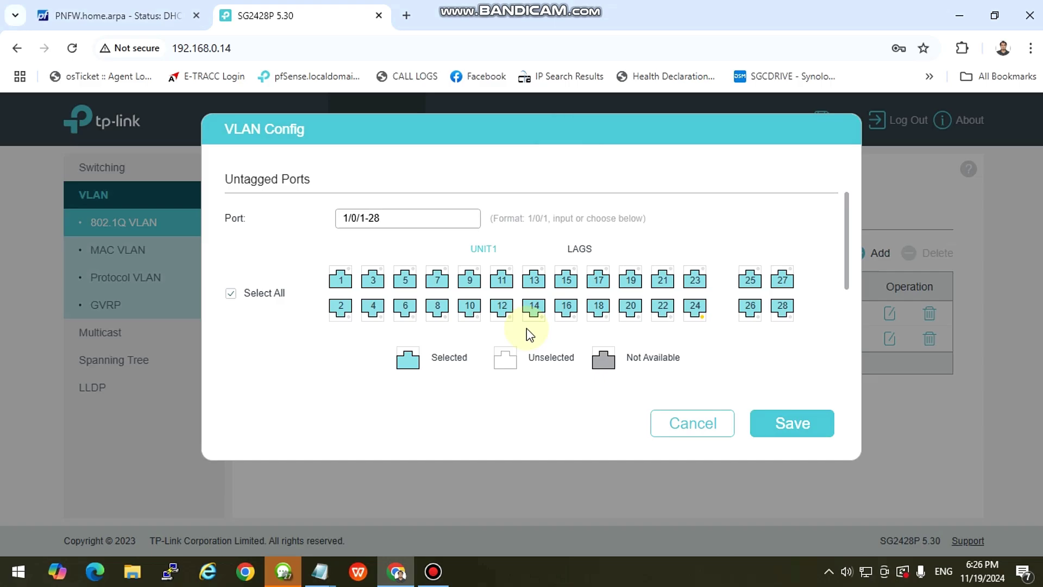
scroll(533, 318, "up", 1)
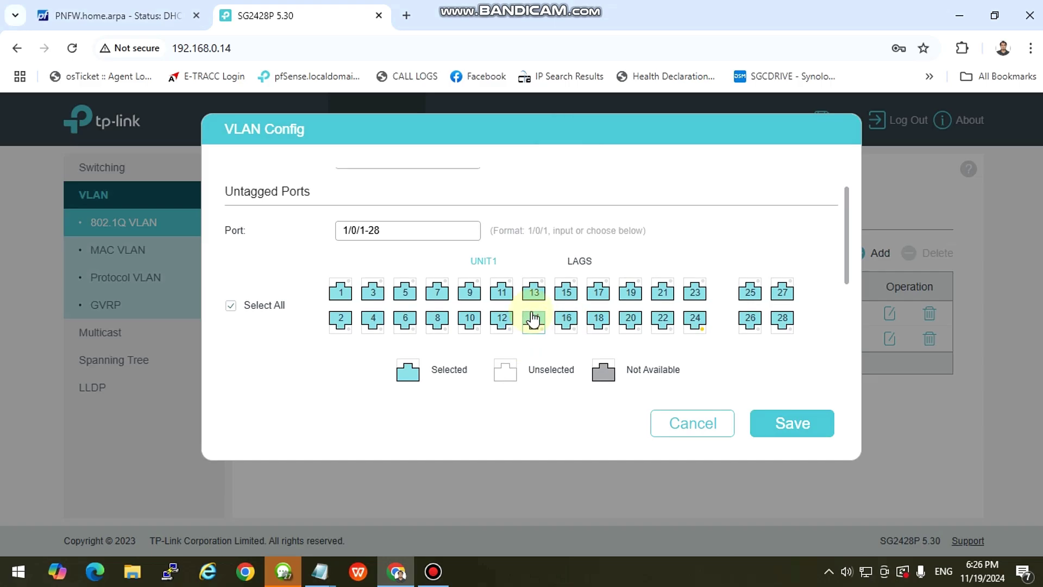
scroll(535, 318, "down", 1)
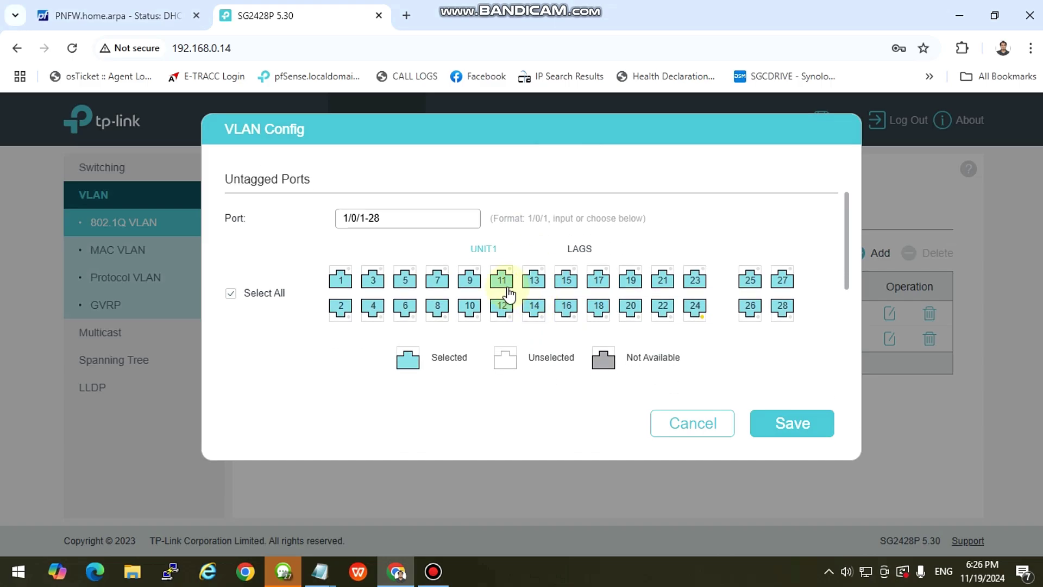
Deselect untagged ports 9 through 16 and save VLAN 1 with ports 1-8 and 17-28.
left_click(470, 281)
left_click(471, 306)
left_click(505, 284)
left_click(504, 308)
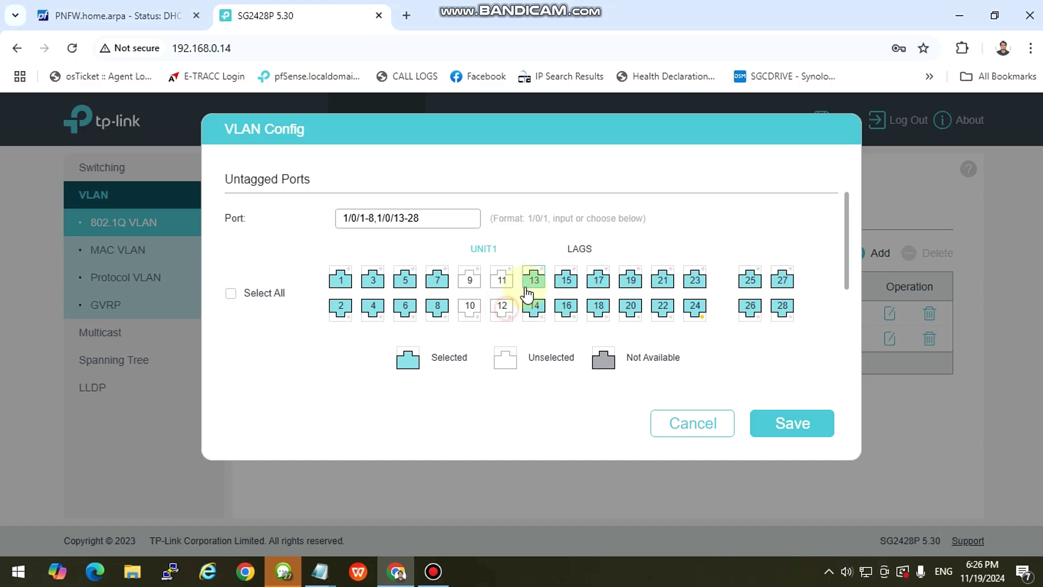
left_click(534, 312)
left_click(566, 281)
left_click(566, 307)
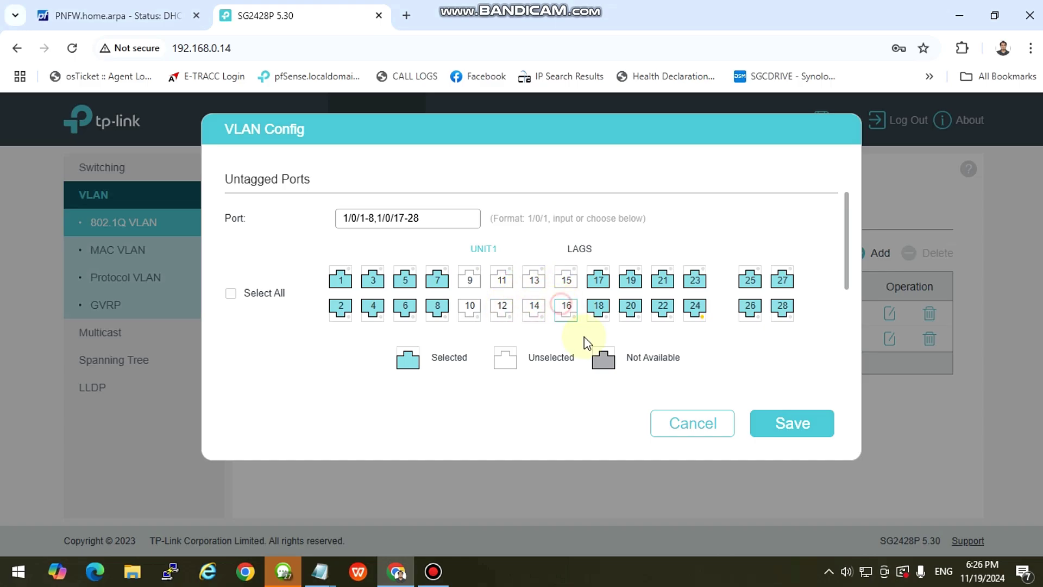
left_click(792, 423)
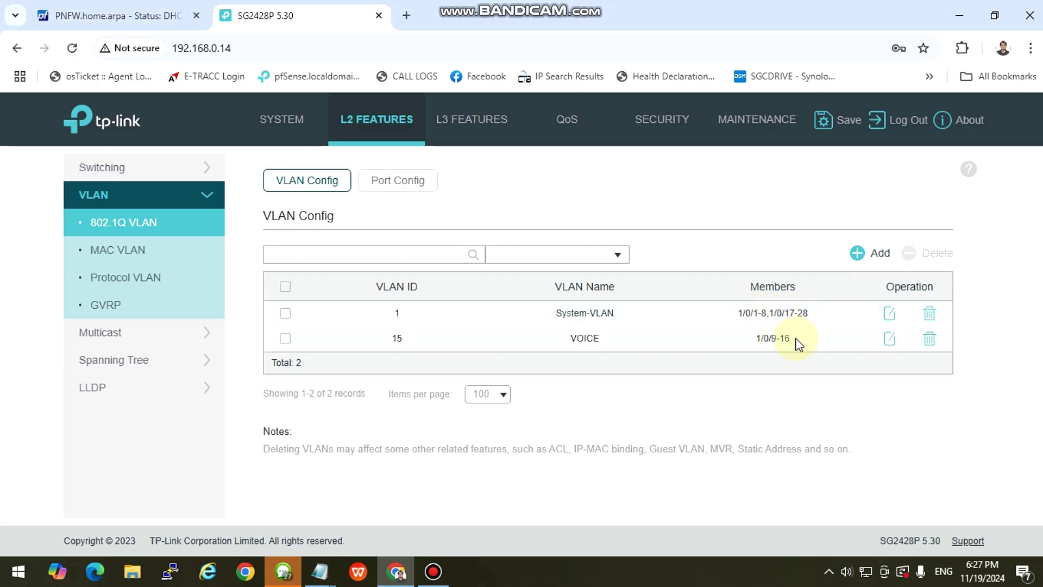
left_click_drag(762, 338, 752, 342)
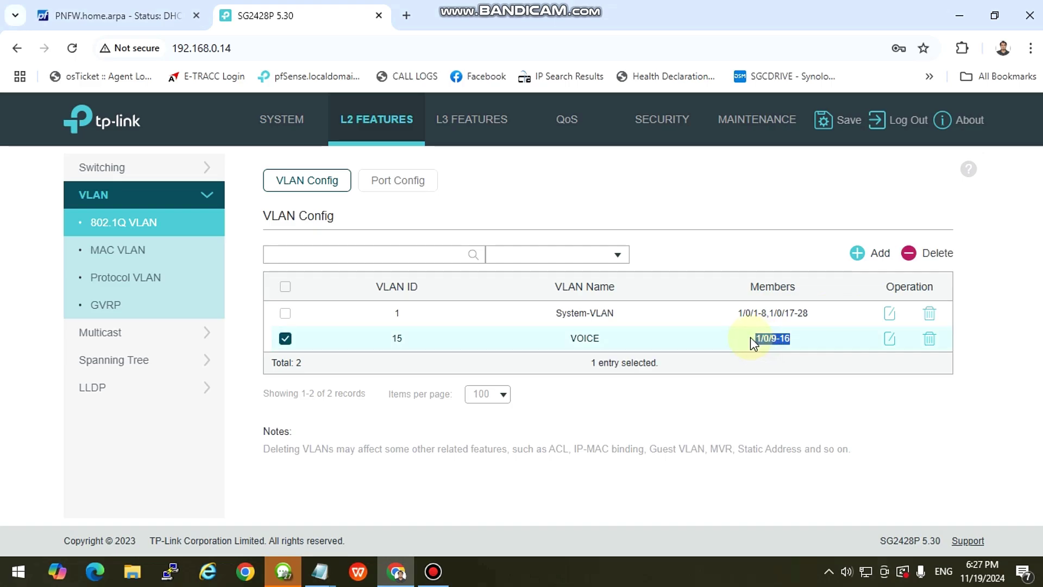
left_click(823, 319)
left_click(890, 314)
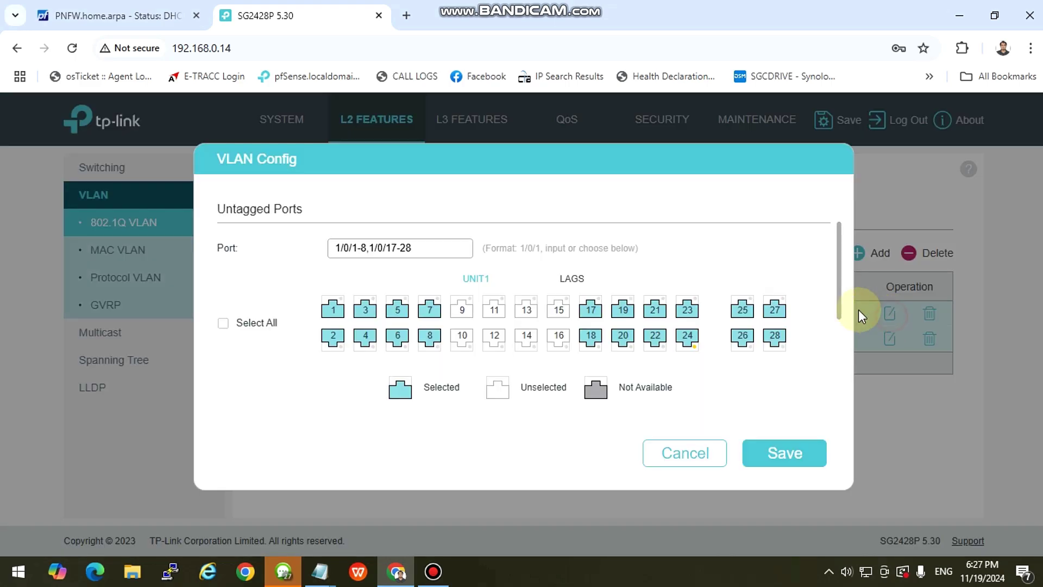
scroll(594, 318, "up", 2)
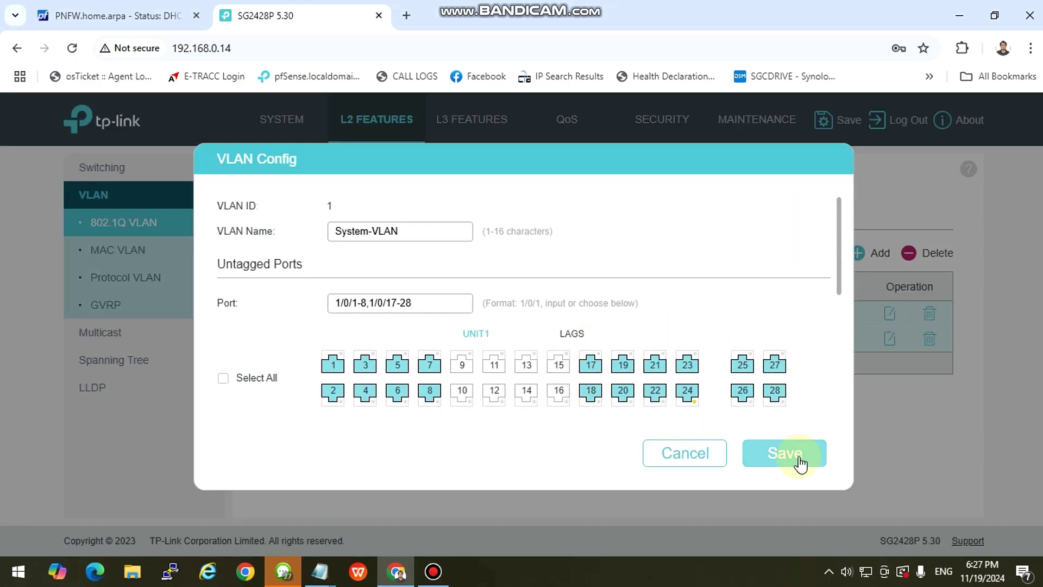
left_click(681, 462)
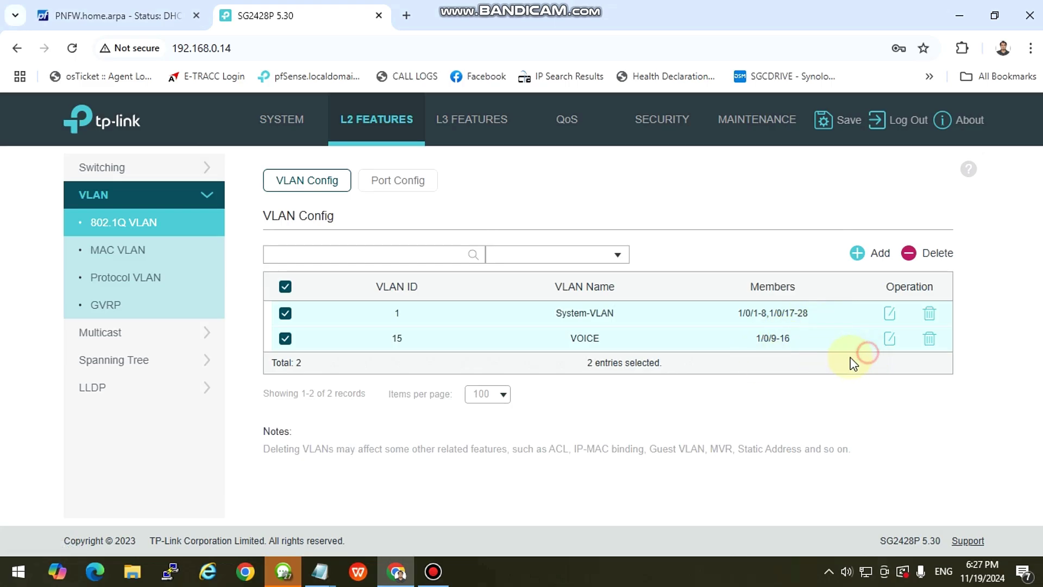
left_click(285, 286)
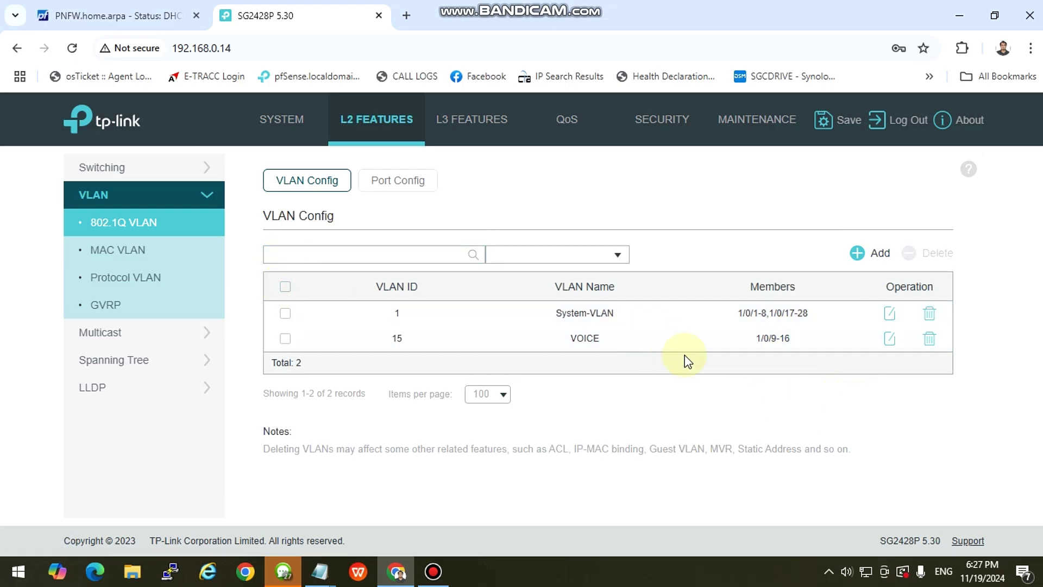
left_click_drag(810, 342, 755, 340)
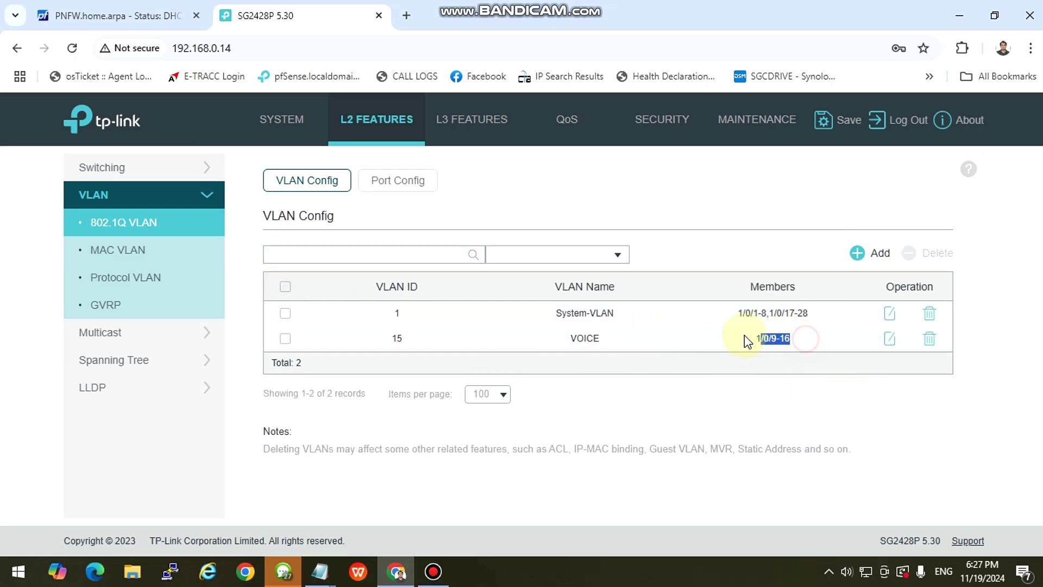
left_click(641, 343)
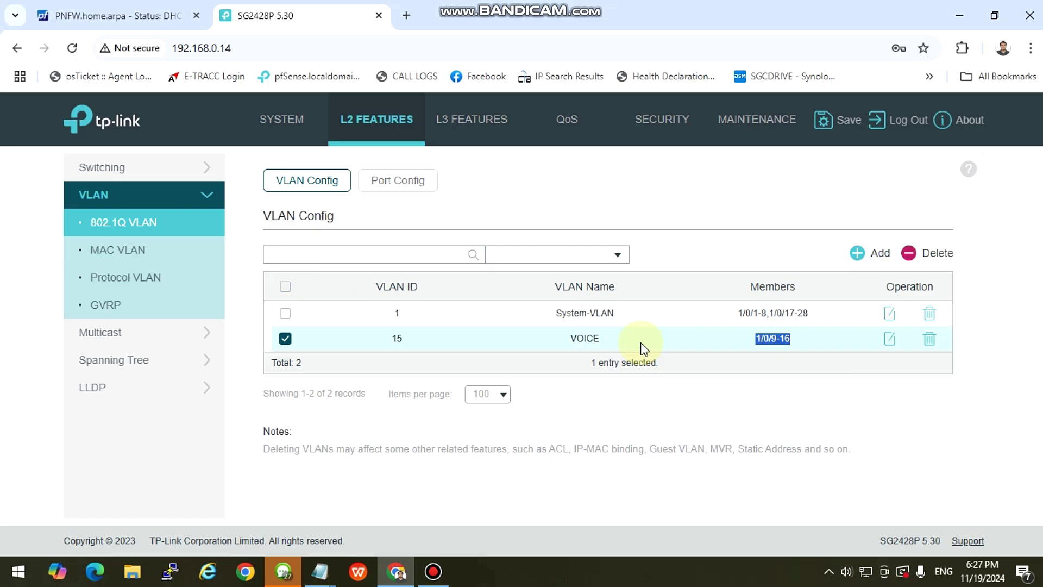
left_click(285, 342)
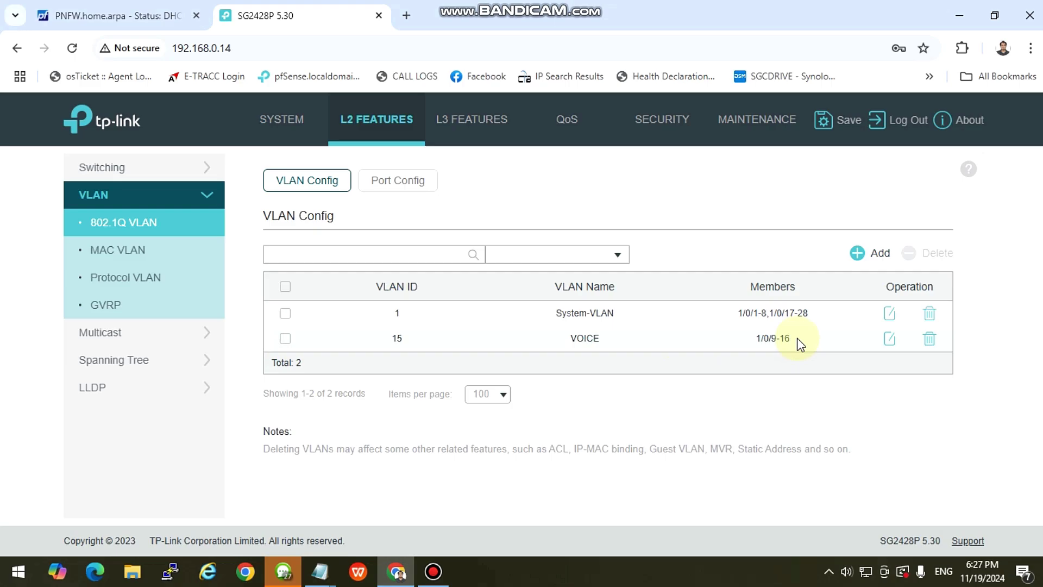
left_click(277, 341)
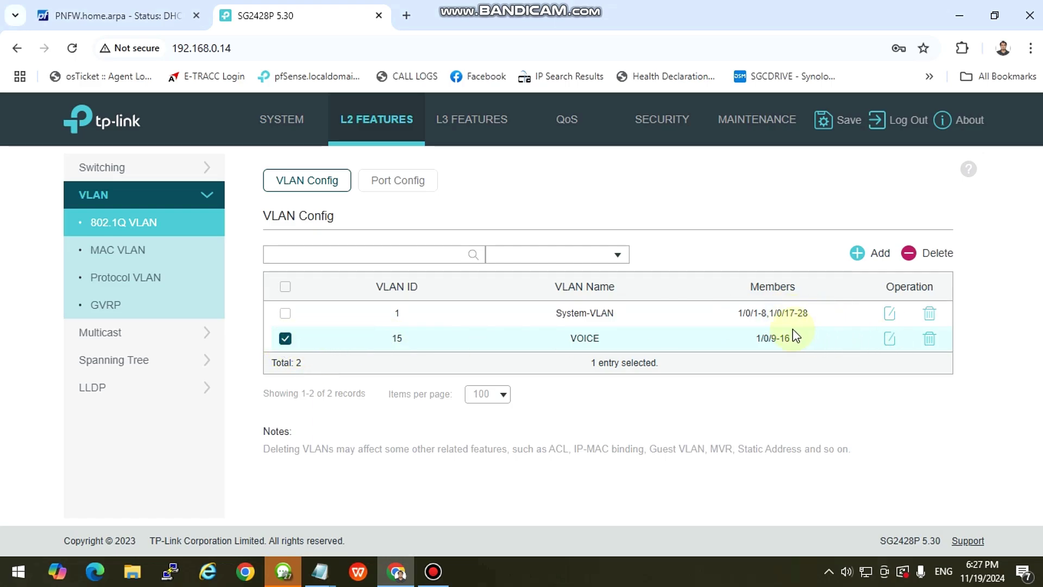
Edit VLAN 15 VOICE to add port 1/0/24 as a tagged port and save.
left_click(890, 339)
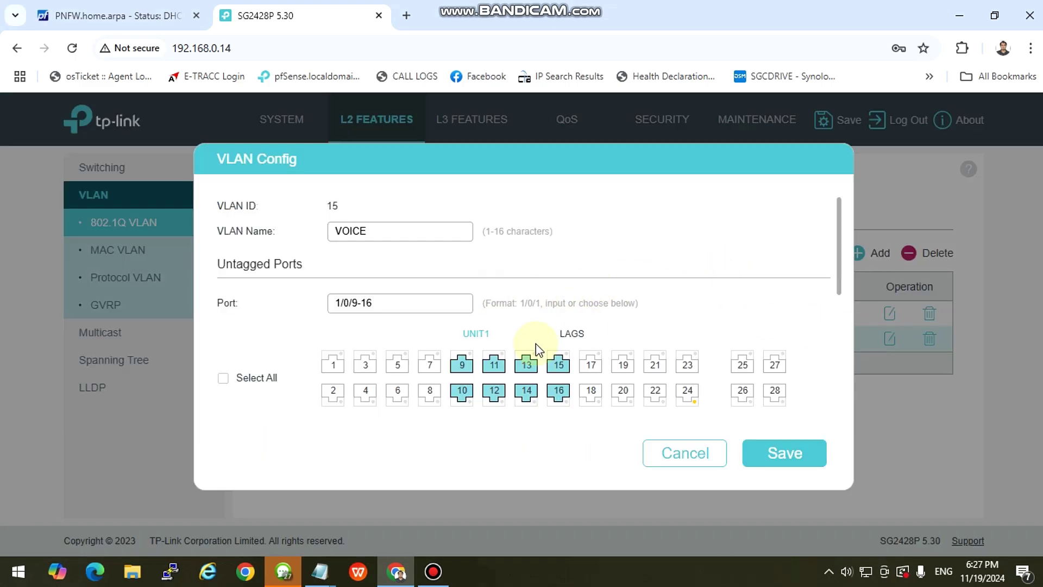
scroll(530, 331, "down", 5)
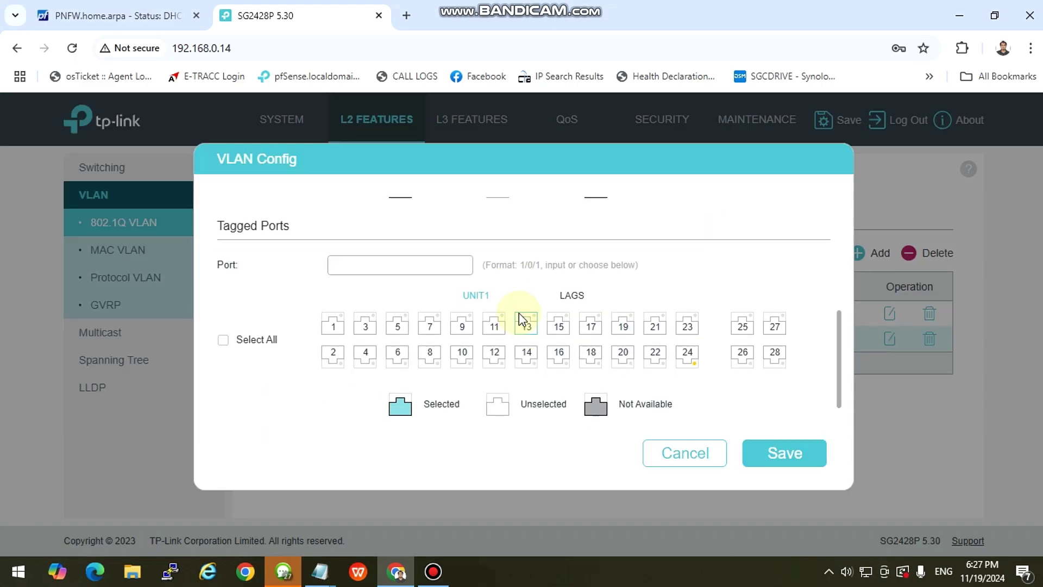
scroll(519, 313, "up", 5)
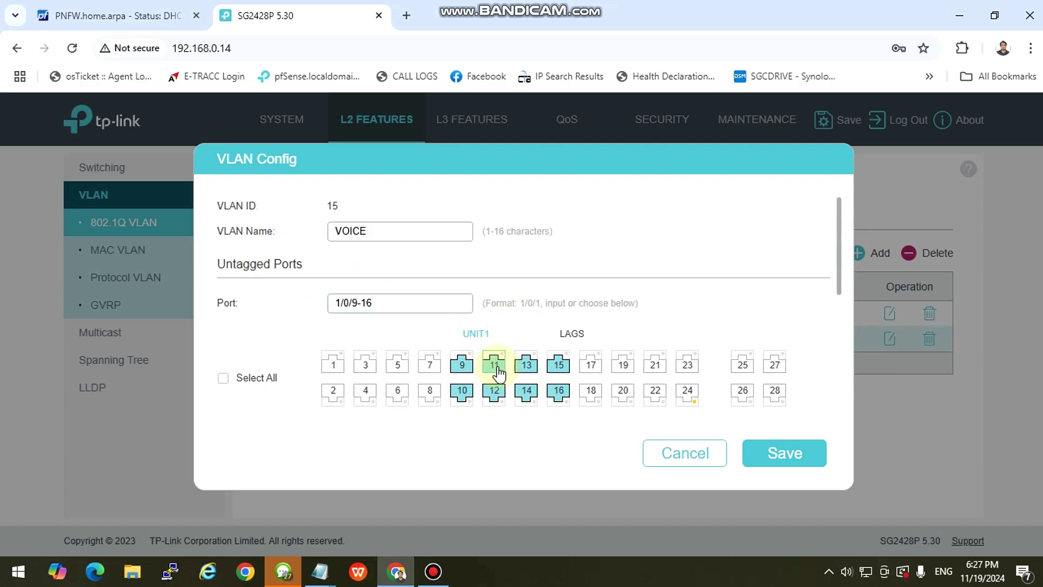
scroll(496, 370, "down", 2)
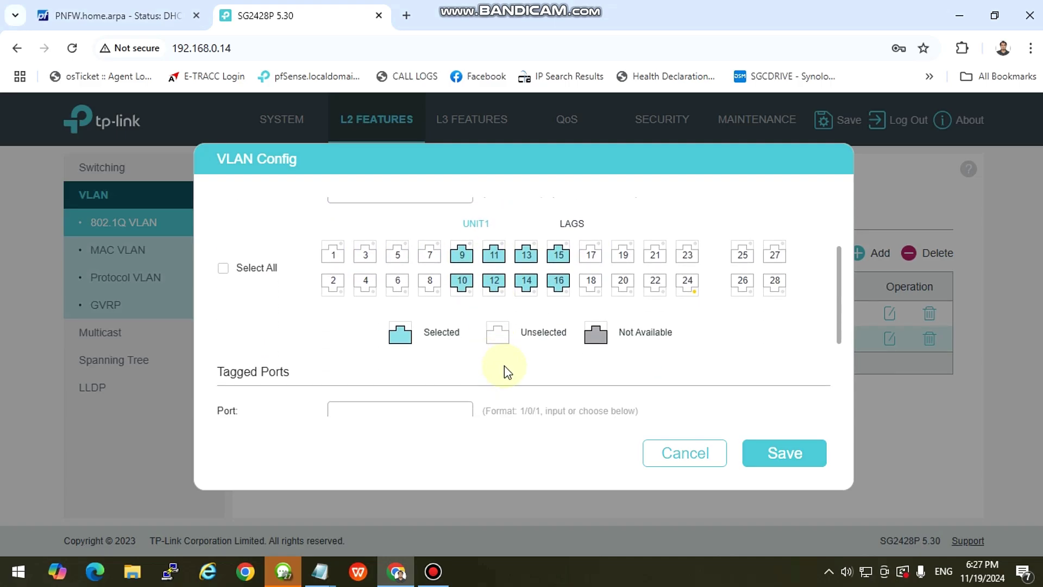
scroll(504, 366, "up", 2)
scroll(497, 326, "down", 2)
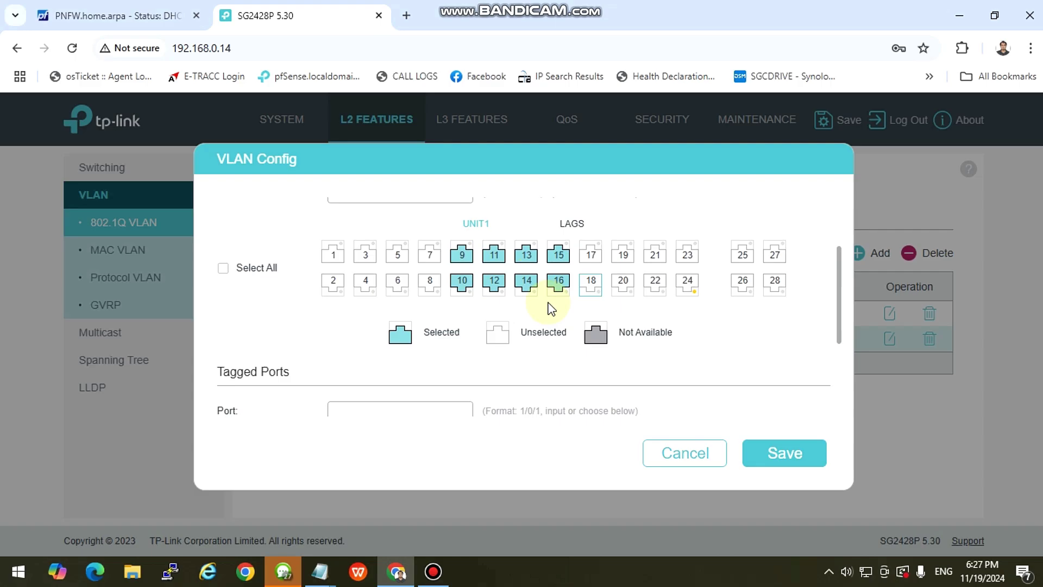
left_click_drag(487, 269, 549, 315)
scroll(549, 320, "up", 2)
scroll(549, 310, "down", 3)
scroll(553, 318, "up", 3)
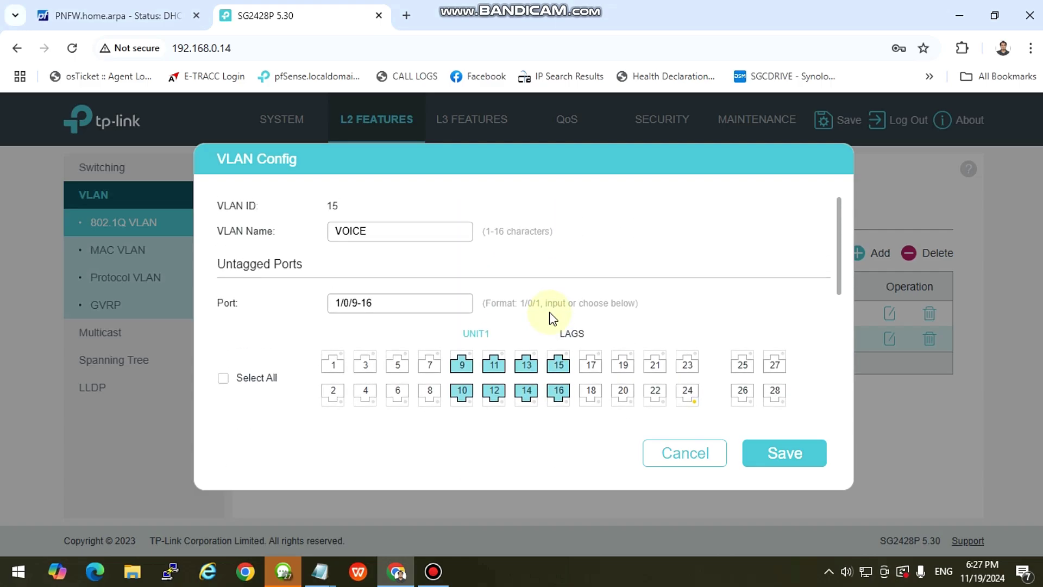
scroll(437, 289, "down", 3)
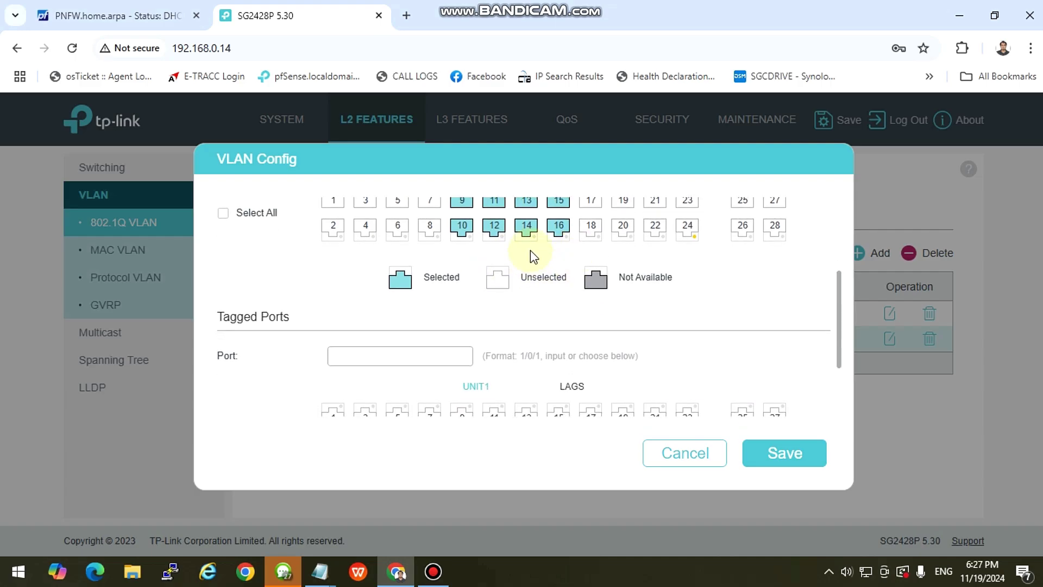
scroll(689, 240, "up", 1)
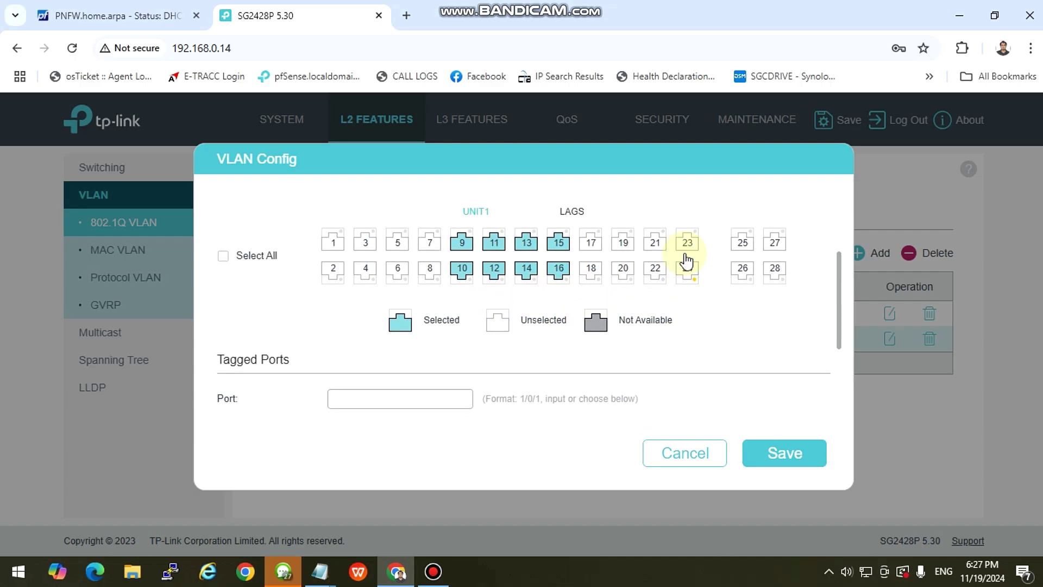
scroll(668, 297, "down", 2)
scroll(674, 301, "up", 1)
scroll(692, 298, "up", 4)
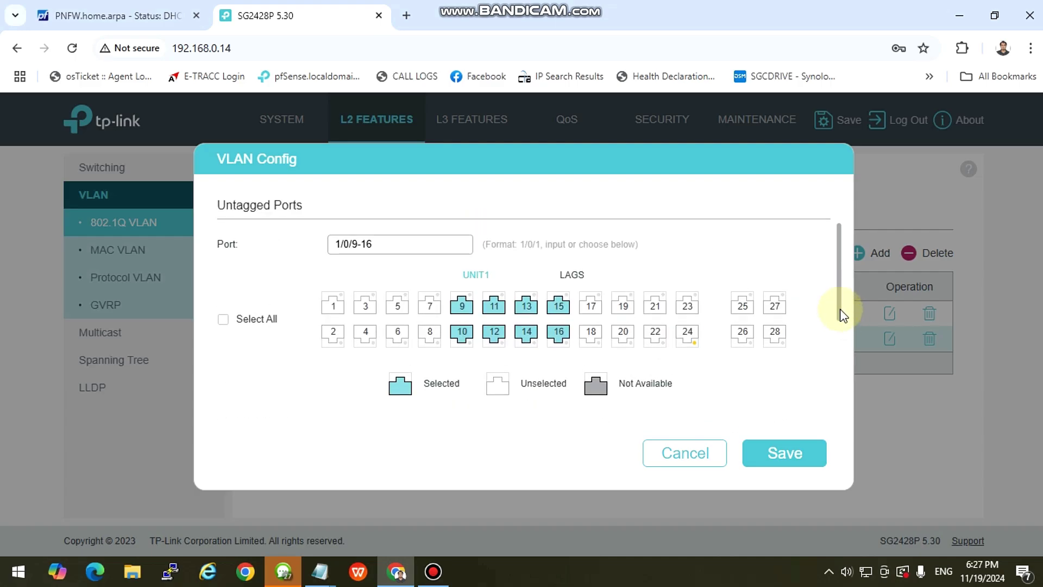
left_click_drag(840, 309, 839, 361)
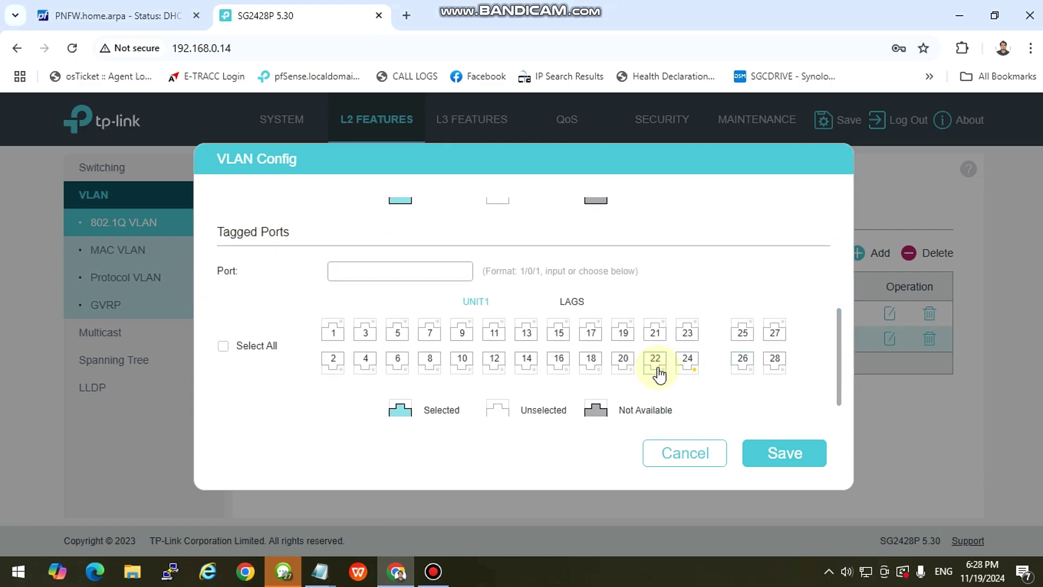
left_click(687, 361)
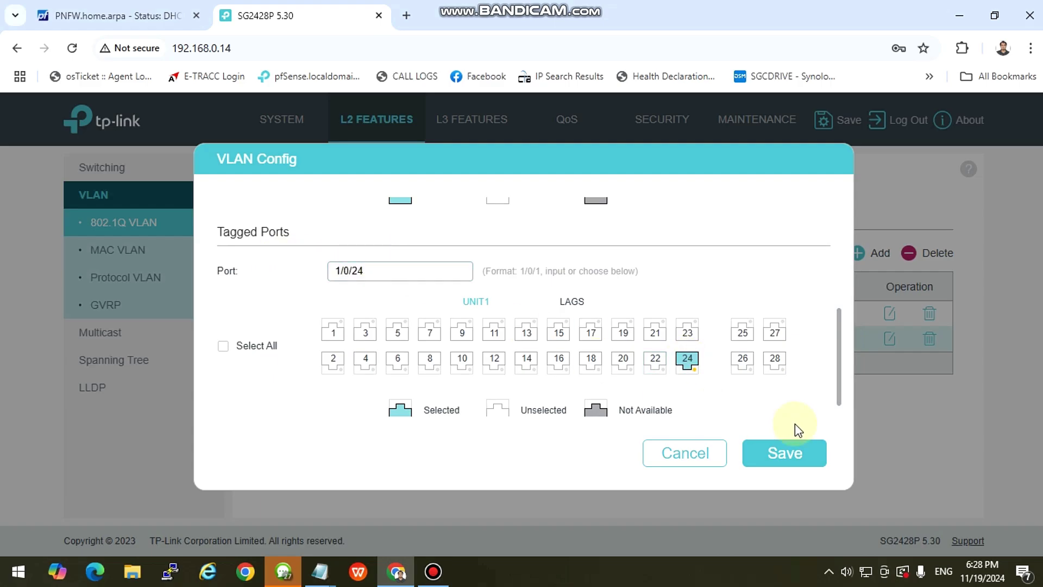
left_click(788, 458)
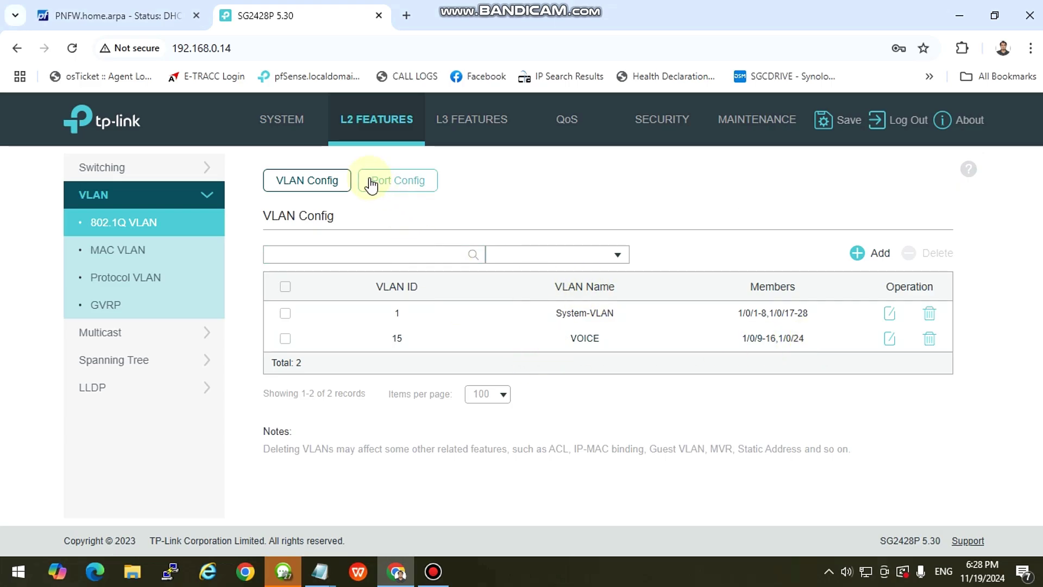
Set port 1/0/24 to PVID 15 with Tagged Only acceptable frames and apply.
left_click(393, 189)
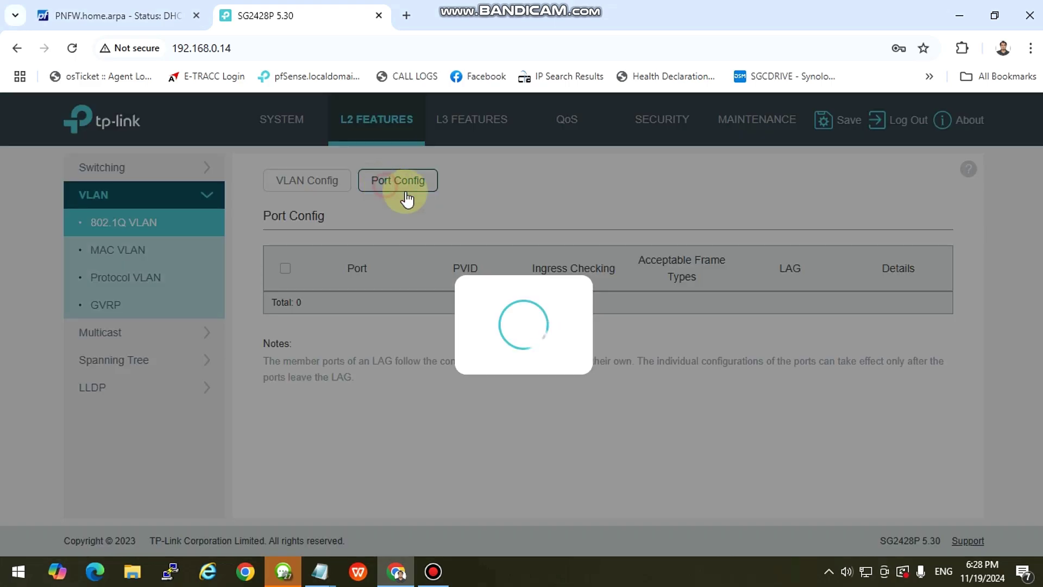
scroll(488, 304, "down", 2)
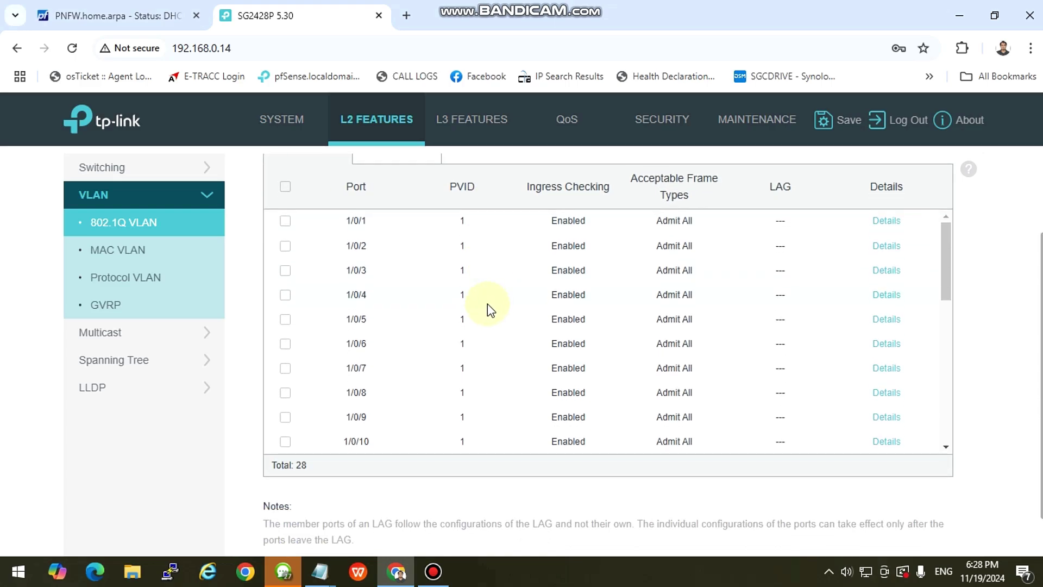
scroll(366, 412, "down", 8)
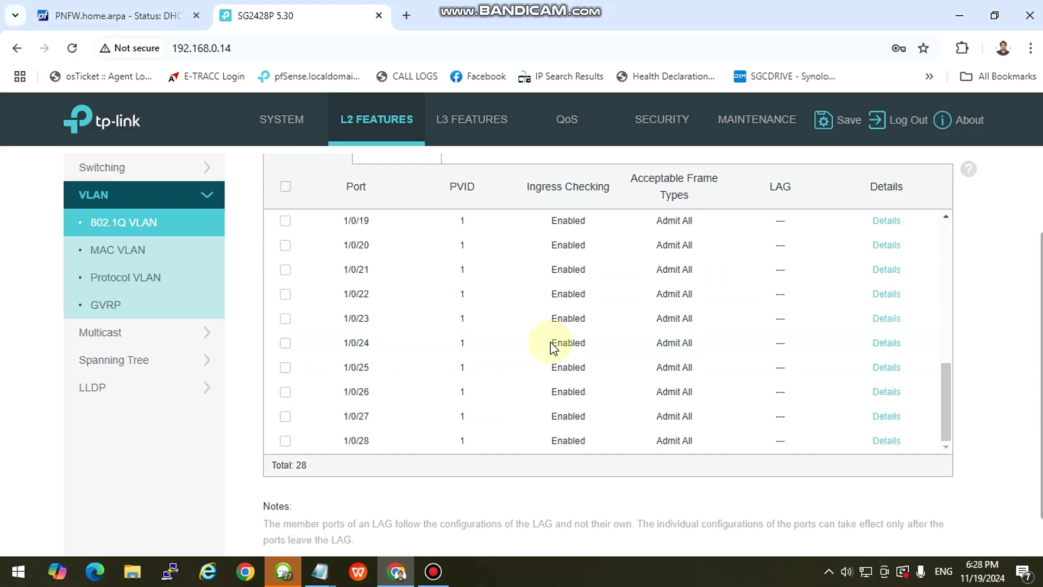
left_click(286, 343)
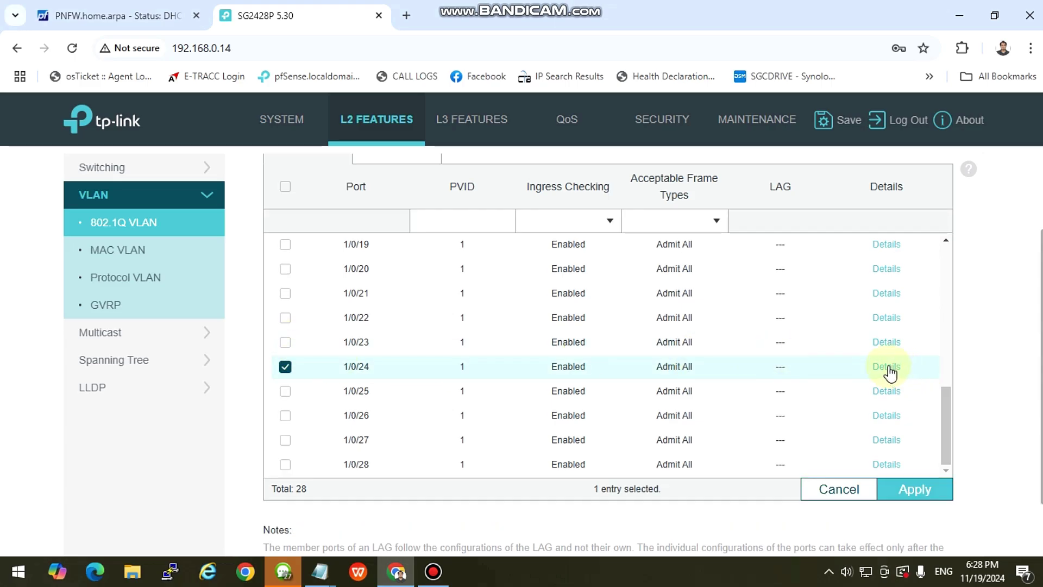
left_click(480, 227)
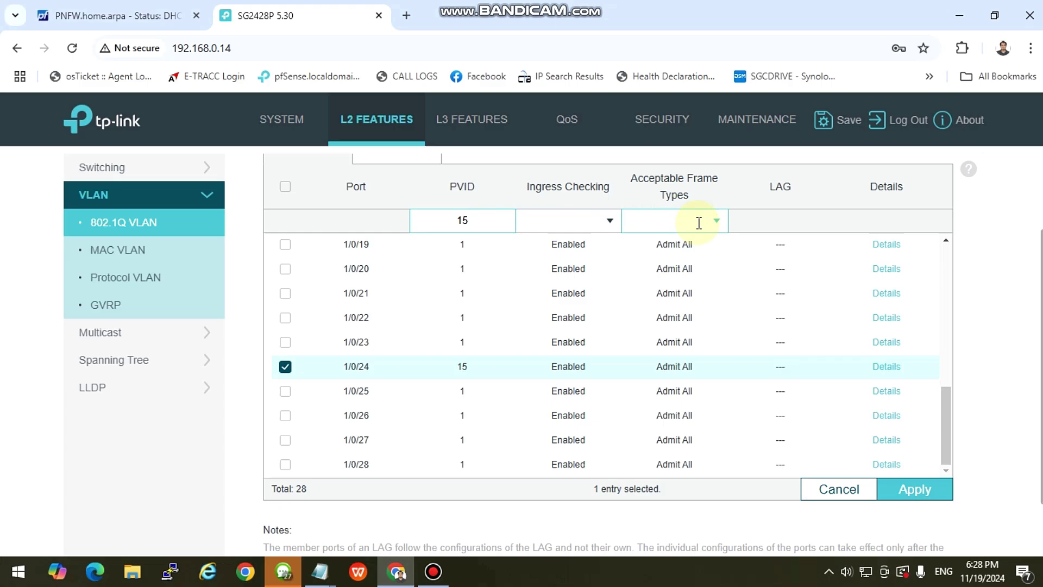
left_click(716, 222)
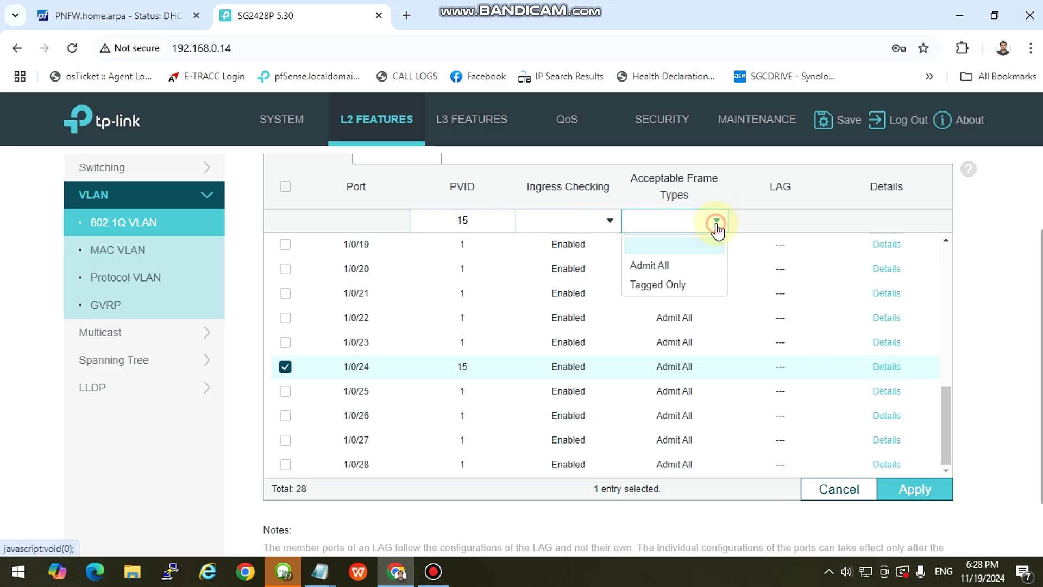
left_click(673, 284)
scroll(689, 324, "up", 1)
scroll(689, 324, "down", 1)
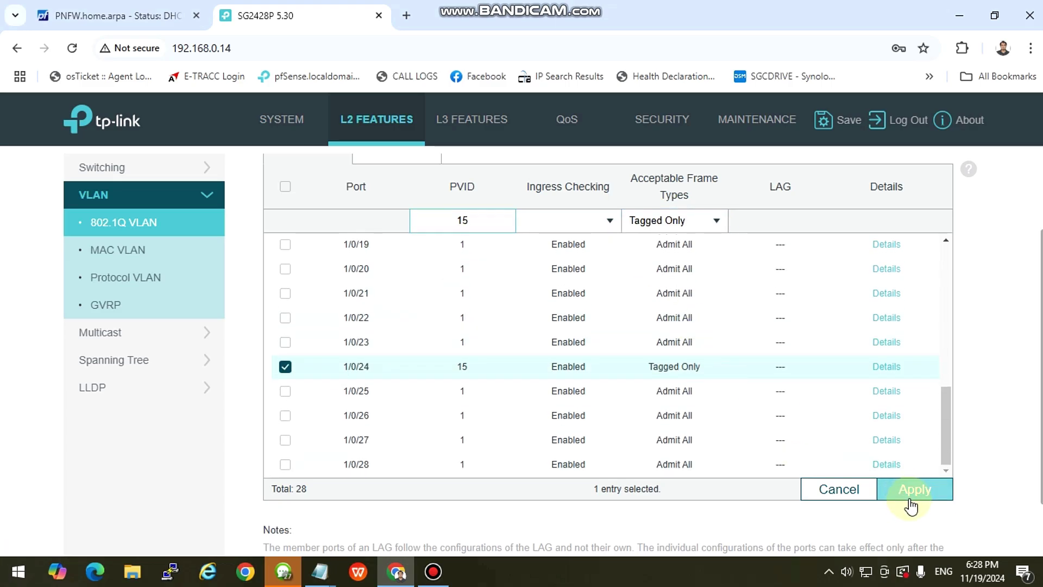
left_click(912, 504)
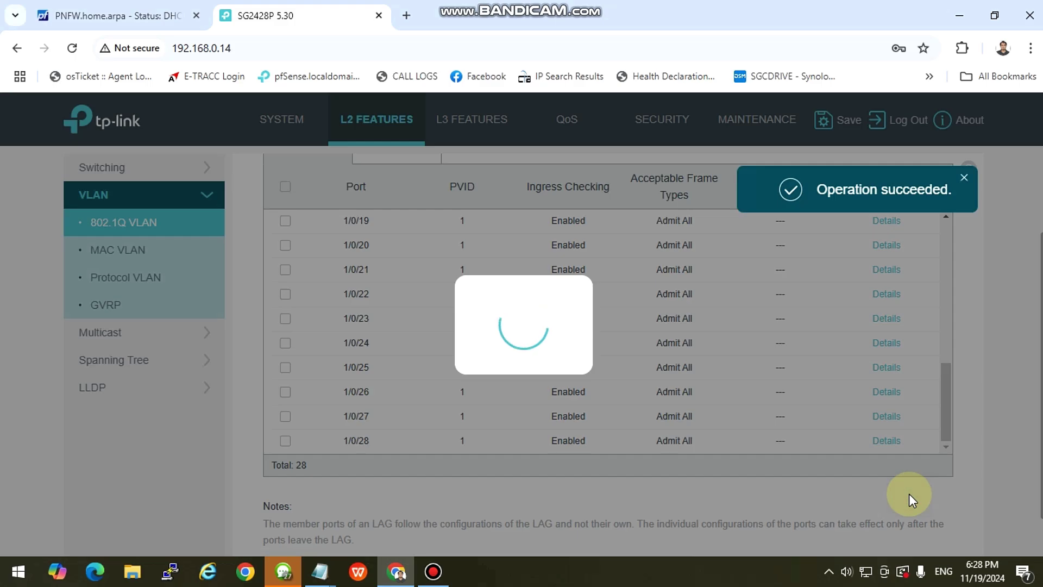
left_click(250, 50)
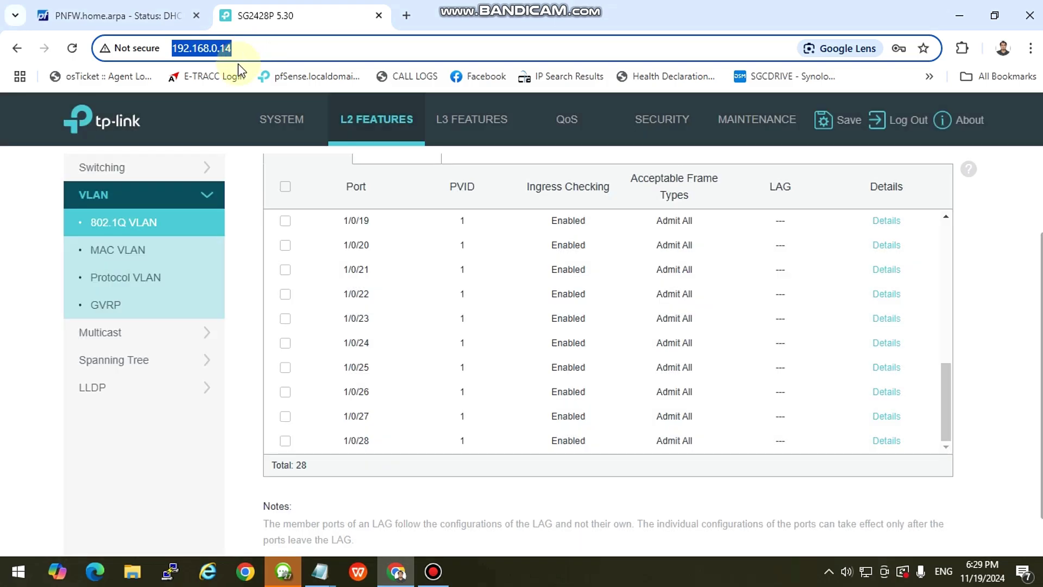
Reload the switch interface and check VOICE's member ports and port 24's VLAN settings.
key("Return")
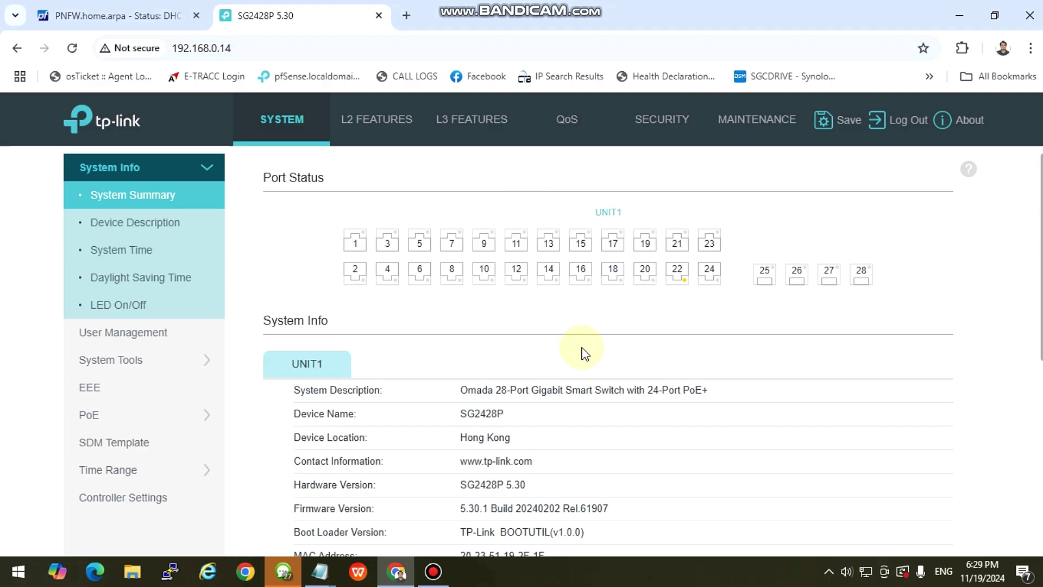
scroll(657, 380, "down", 1)
scroll(652, 385, "up", 1)
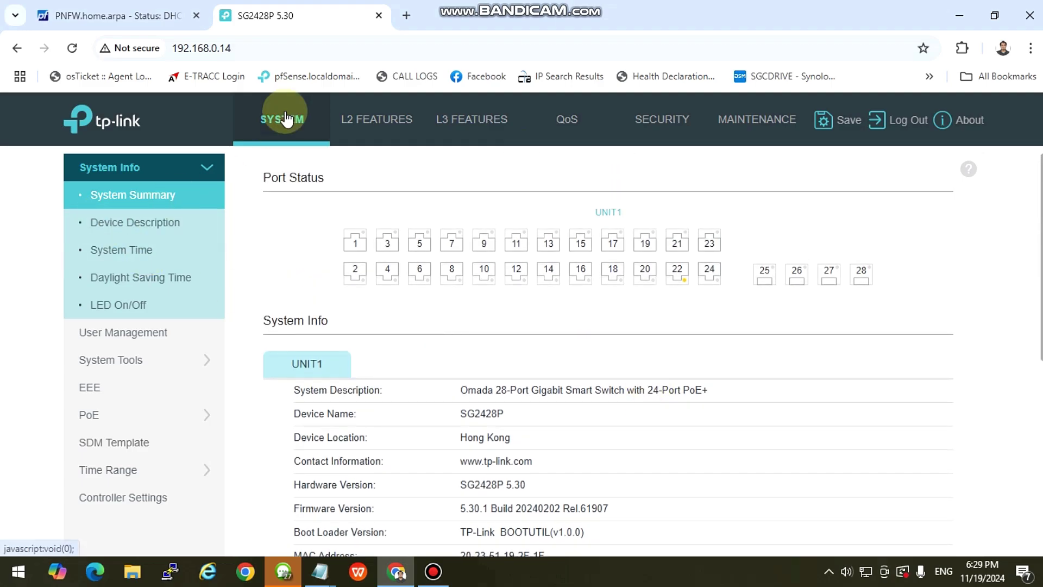
left_click(375, 120)
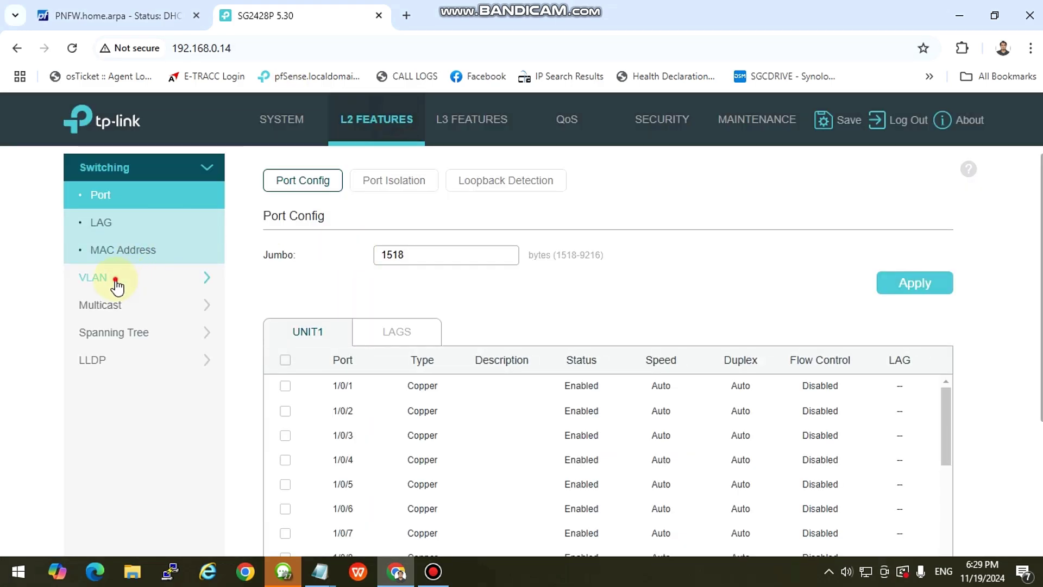
left_click(112, 280)
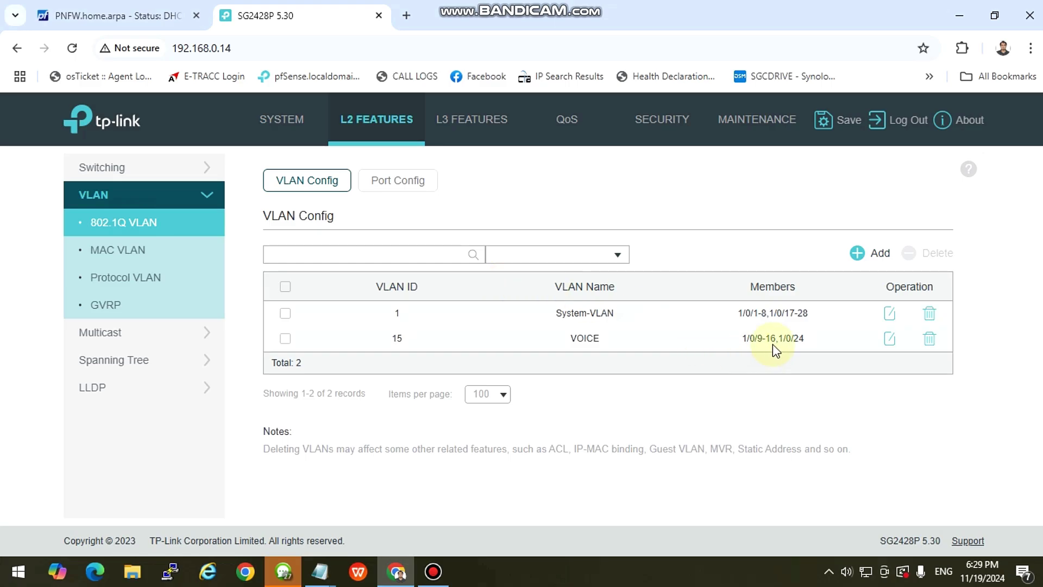
left_click_drag(806, 338, 647, 354)
left_click(400, 182)
scroll(560, 337, "down", 8)
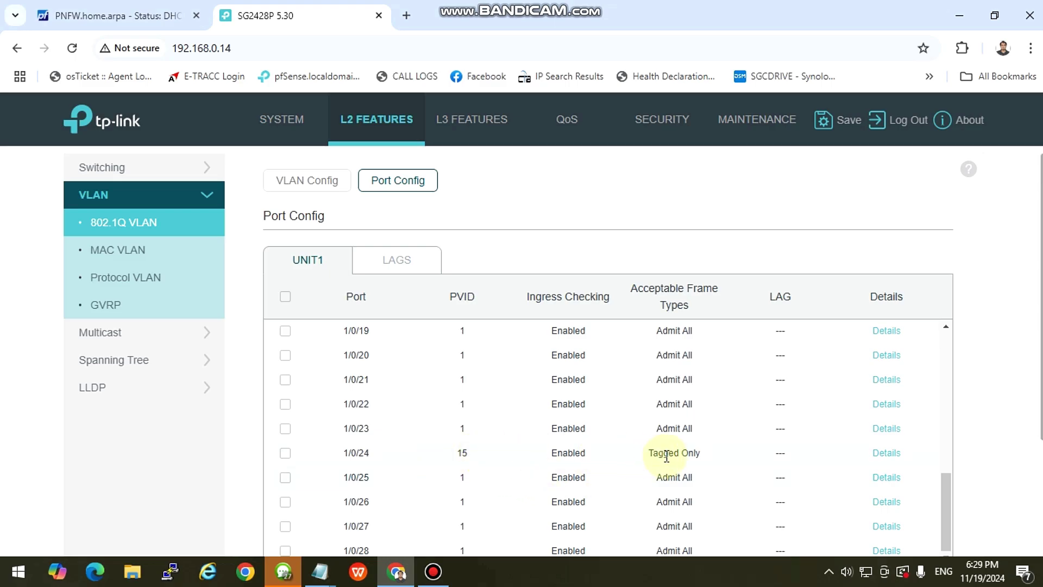
scroll(710, 403, "up", 8)
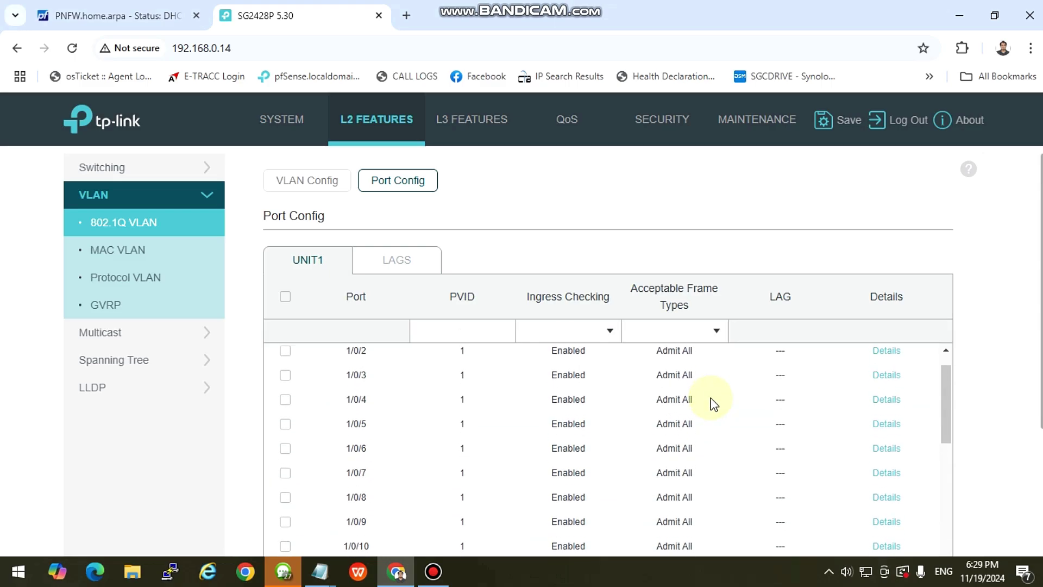
Browse the System, L2, L3, QoS, Security and Maintenance menu sections.
left_click(279, 119)
left_click(368, 122)
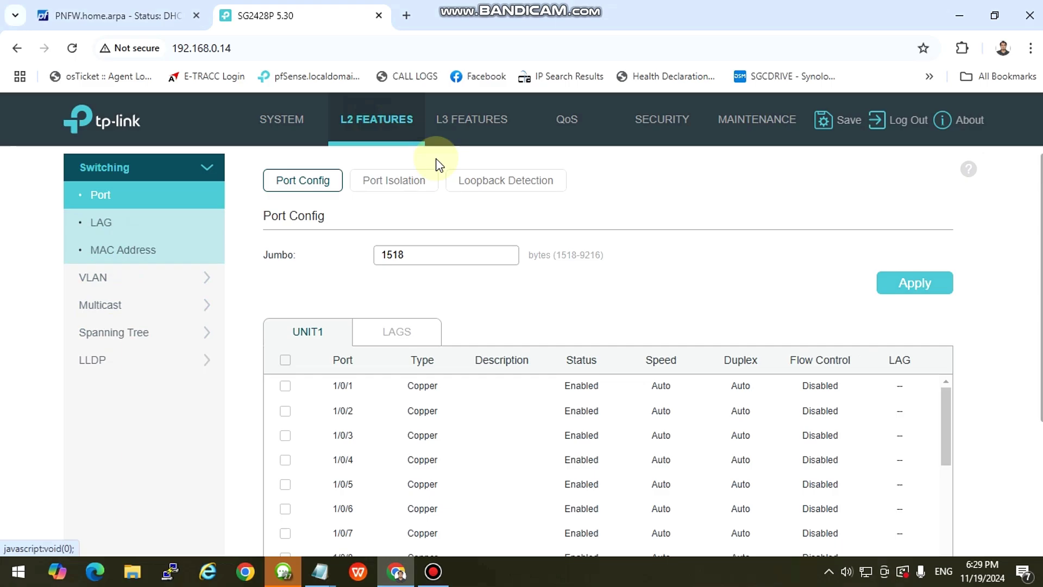
left_click(461, 120)
left_click(562, 121)
left_click(693, 129)
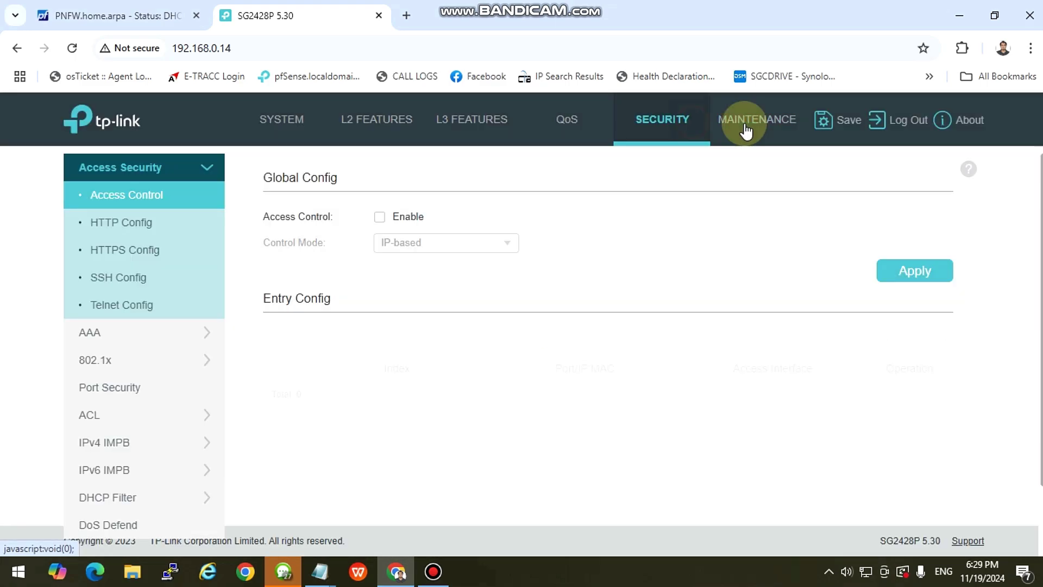
left_click(753, 119)
left_click(667, 120)
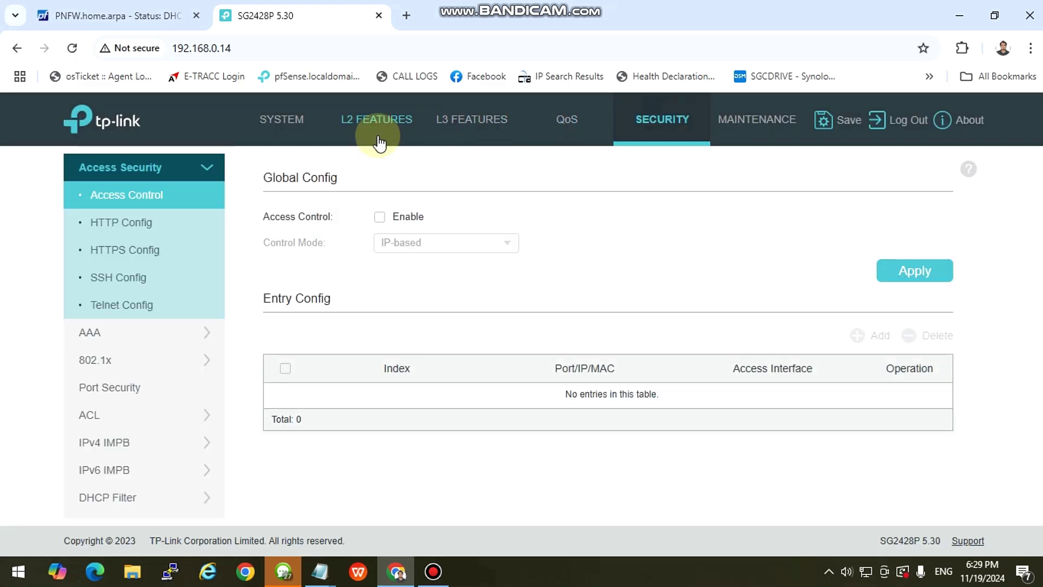
left_click(282, 120)
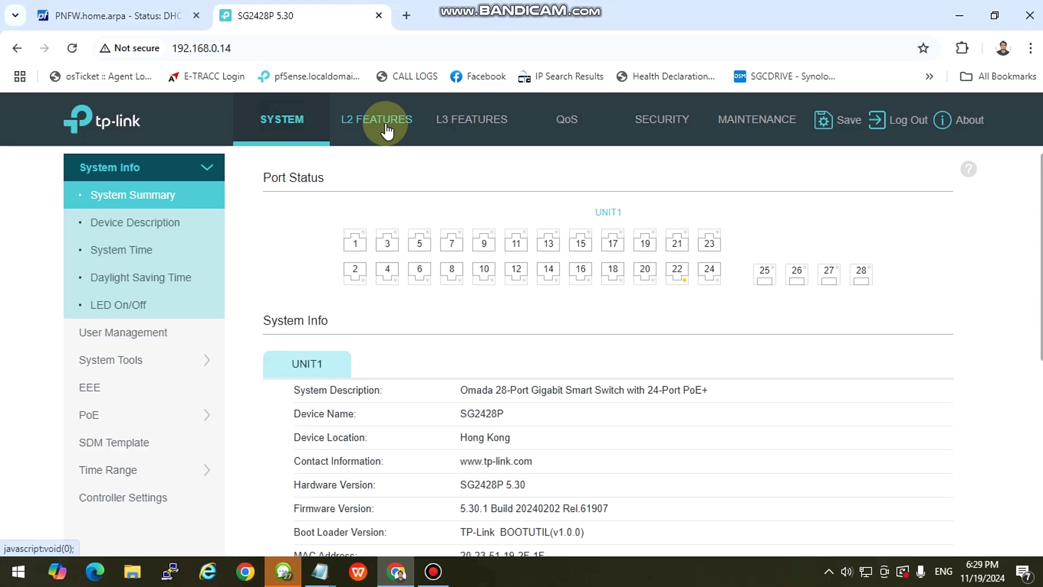
left_click(387, 130)
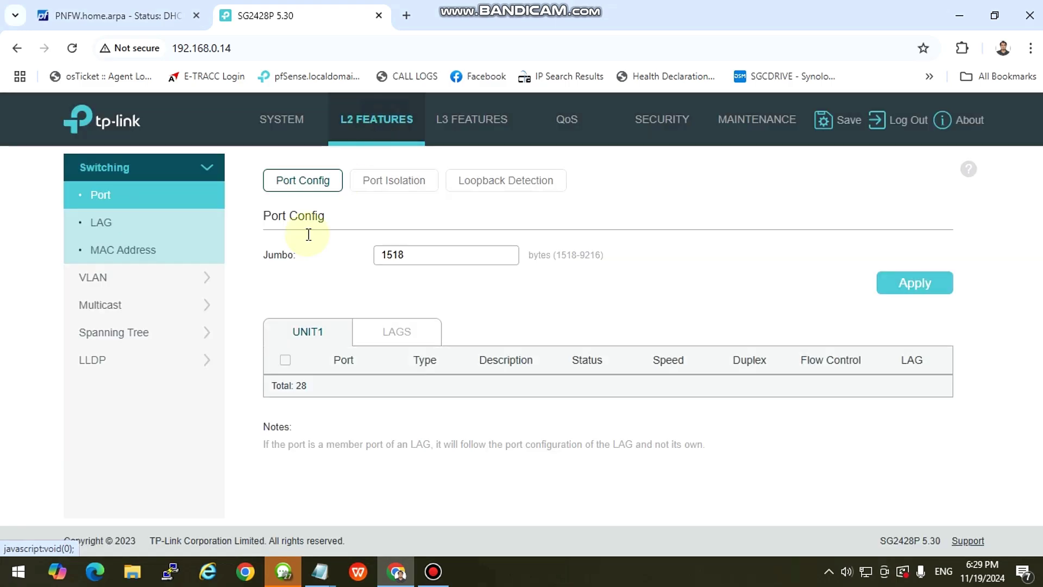
Return to L2 Features and reopen the VLAN section to review the 802.1Q VLAN table.
scroll(461, 301, "down", 4)
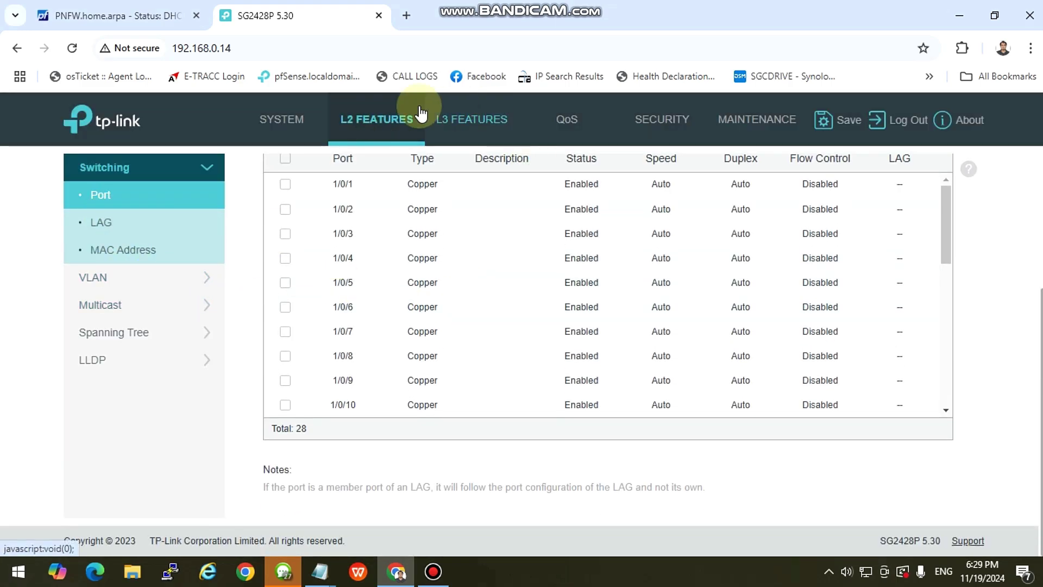
left_click(287, 125)
left_click(373, 119)
left_click(472, 124)
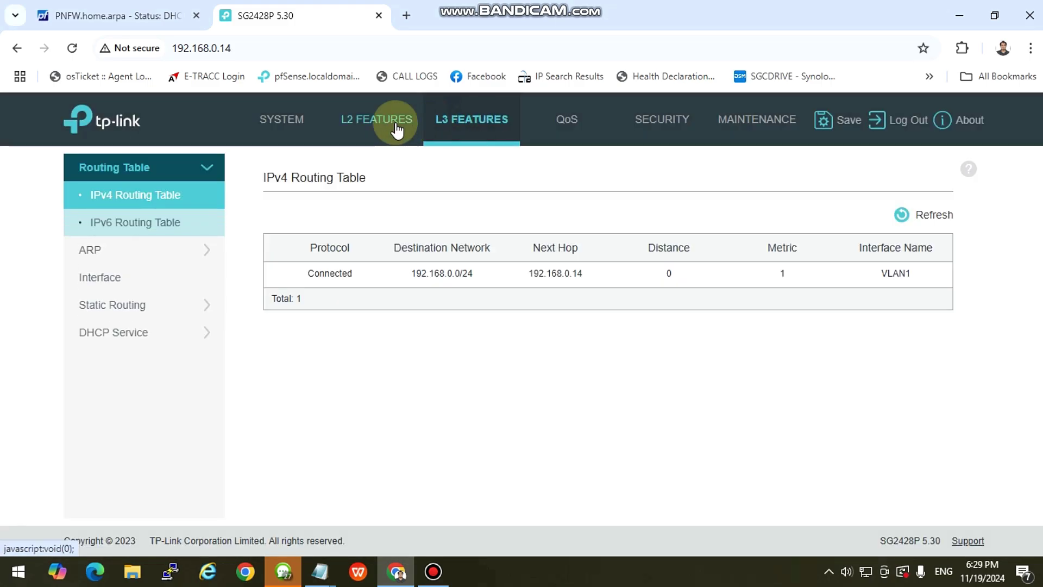
left_click(394, 130)
scroll(502, 390, "down", 2)
scroll(787, 428, "down", 4)
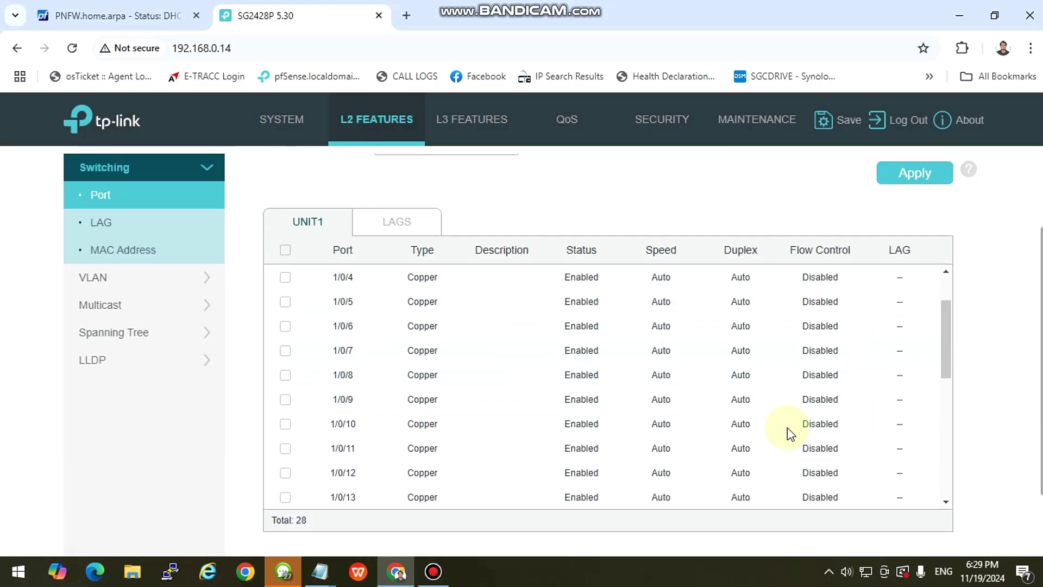
left_click_drag(946, 387, 933, 499)
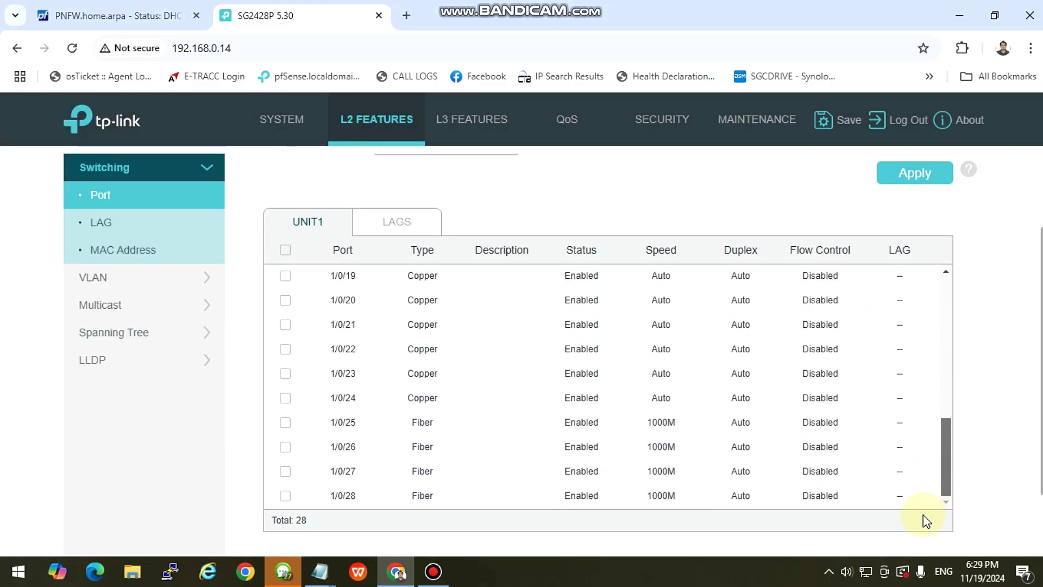
scroll(924, 380, "up", 6)
left_click(115, 277)
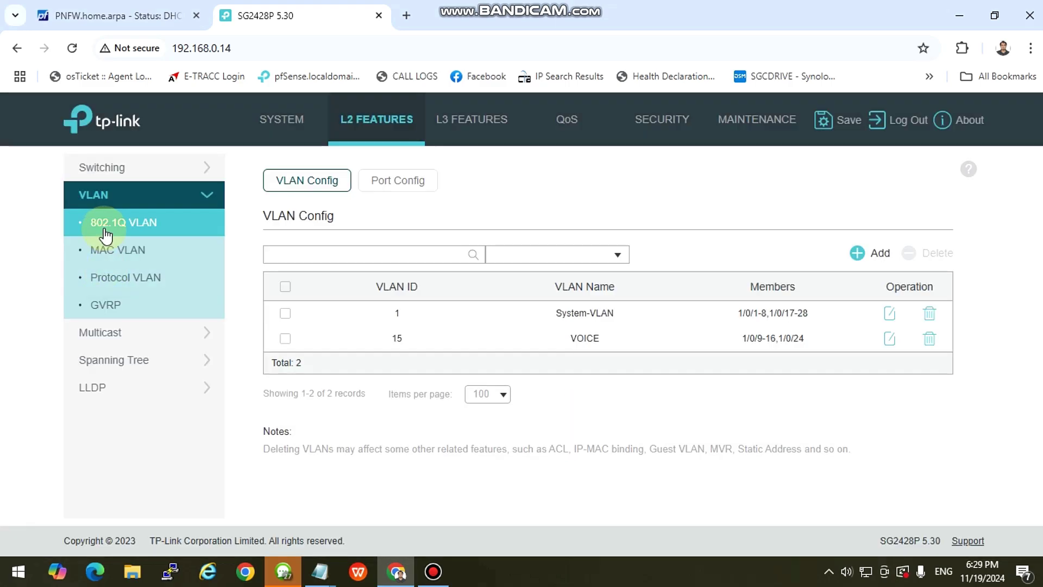
left_click(106, 224)
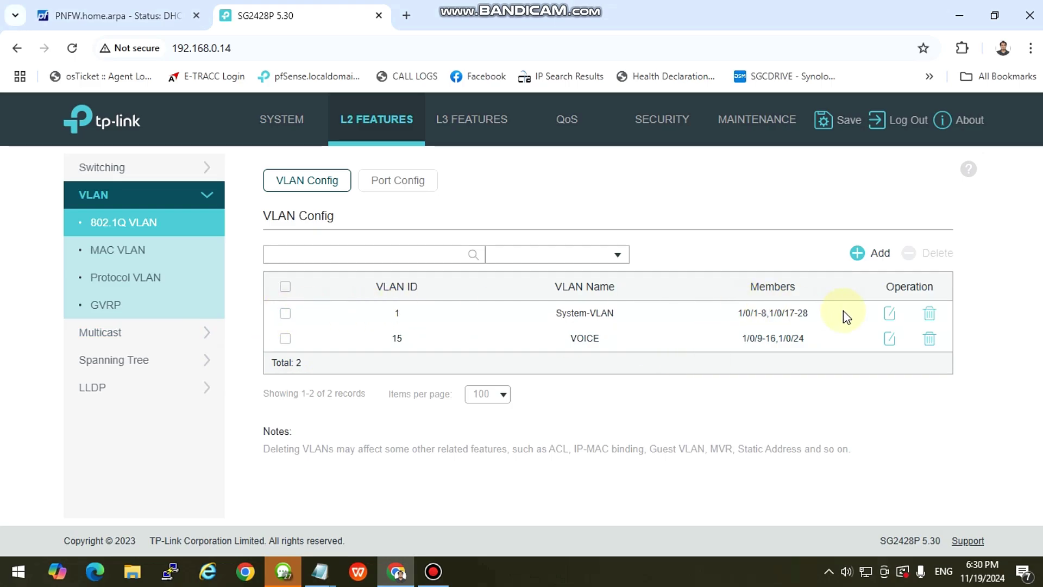
left_click_drag(844, 311, 498, 317)
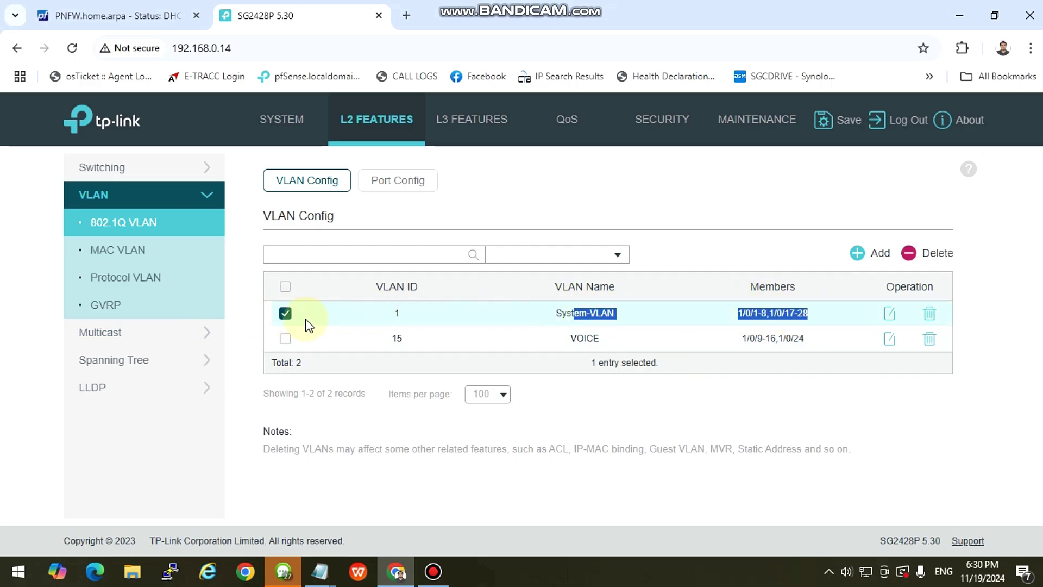
left_click(285, 313)
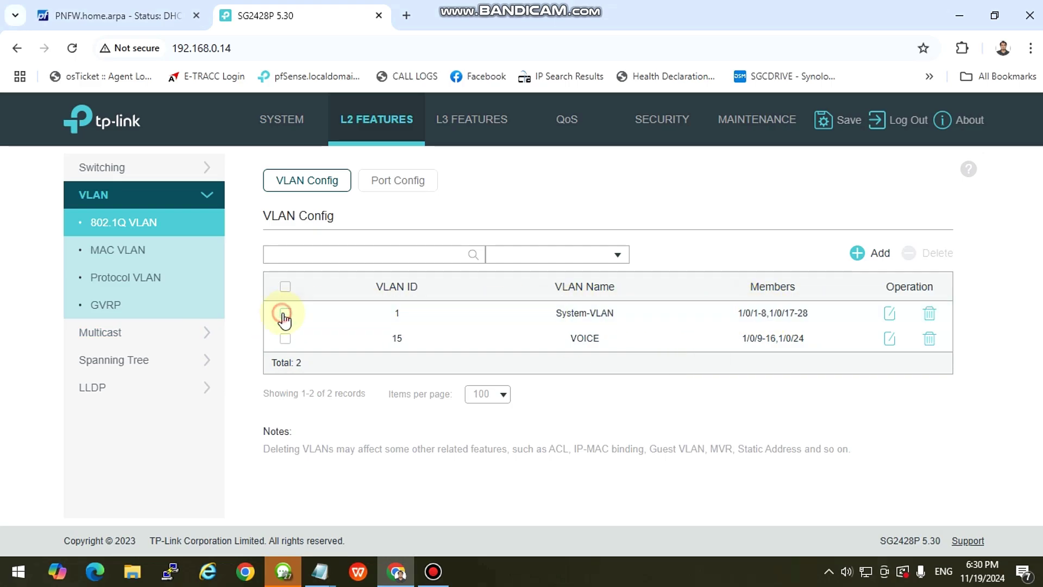
left_click(800, 339)
left_click(286, 338)
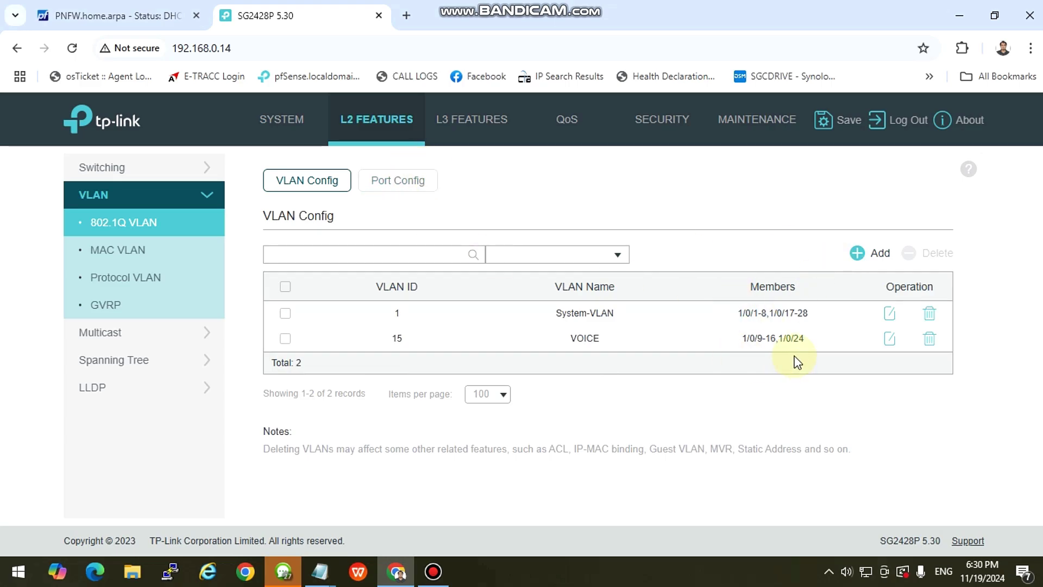
left_click(892, 338)
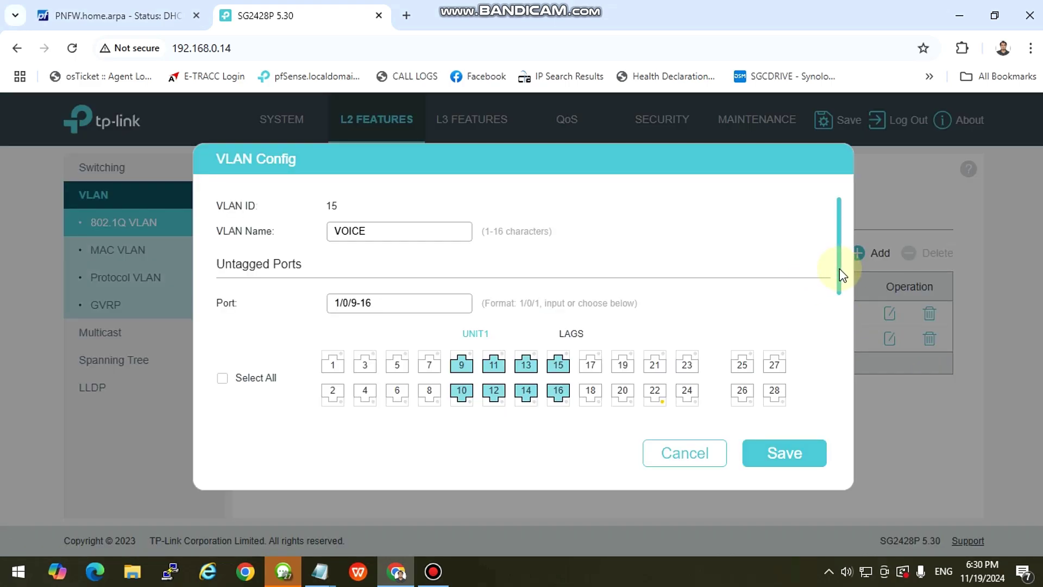
left_click_drag(841, 276, 838, 248)
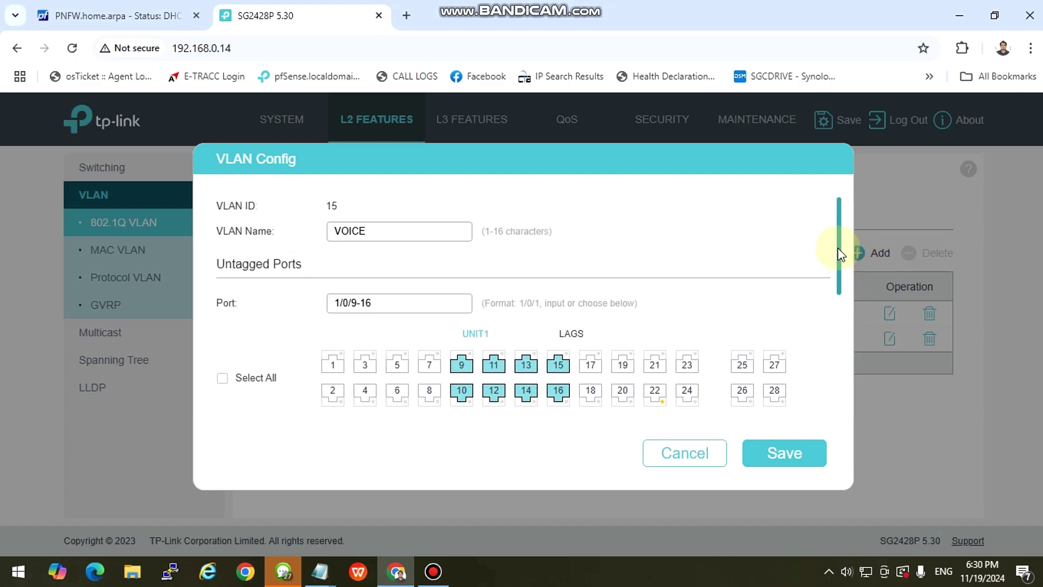
left_click_drag(217, 265, 288, 265)
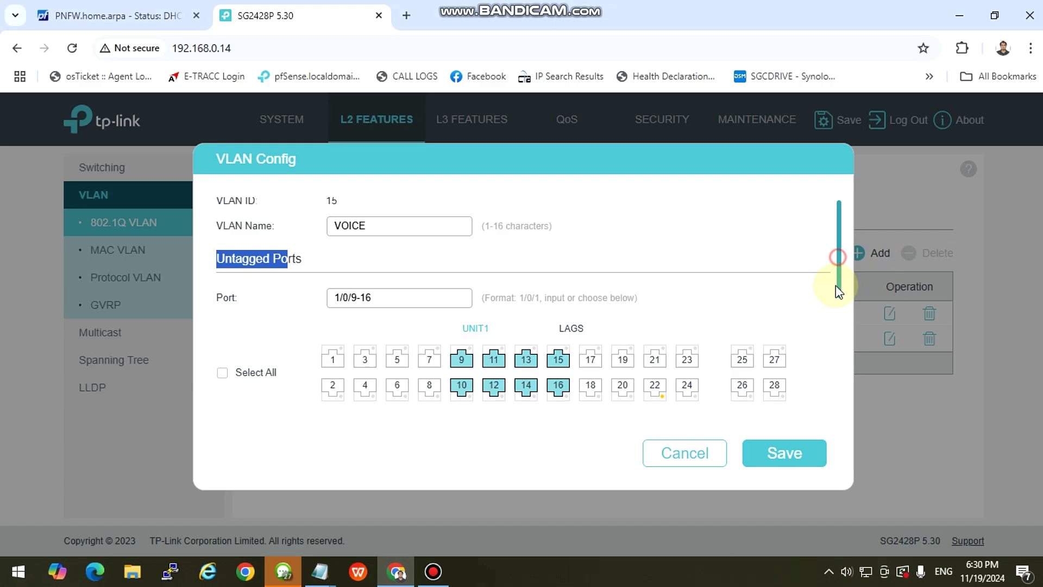
left_click_drag(836, 286, 829, 403)
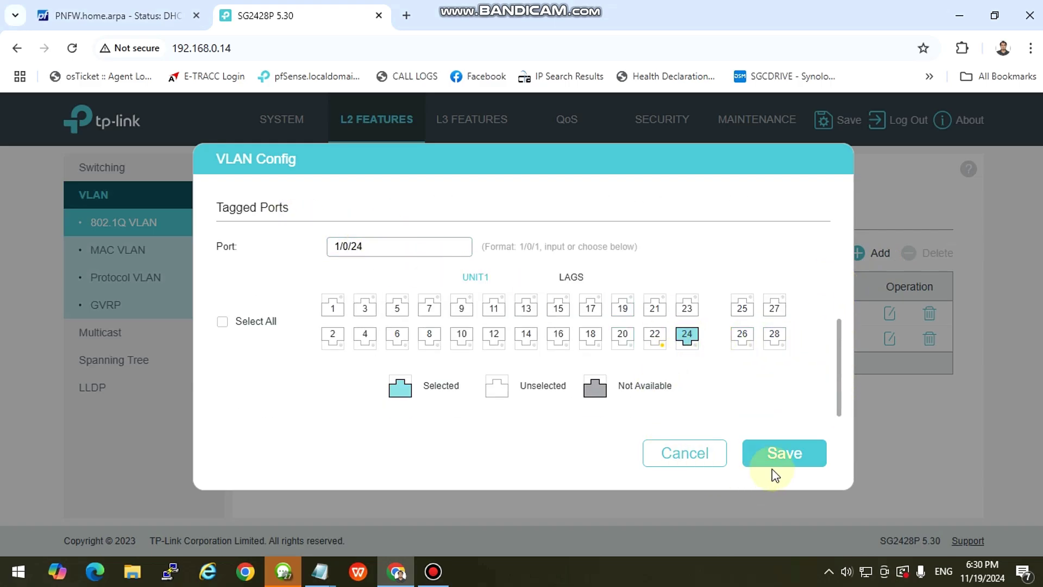
left_click(786, 459)
left_click(388, 194)
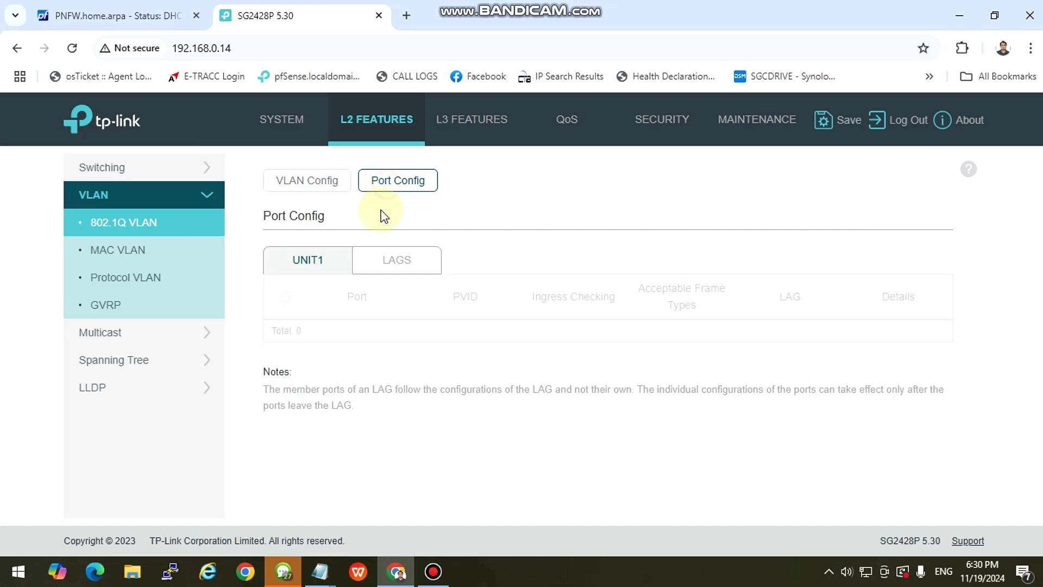
scroll(596, 500, "down", 8)
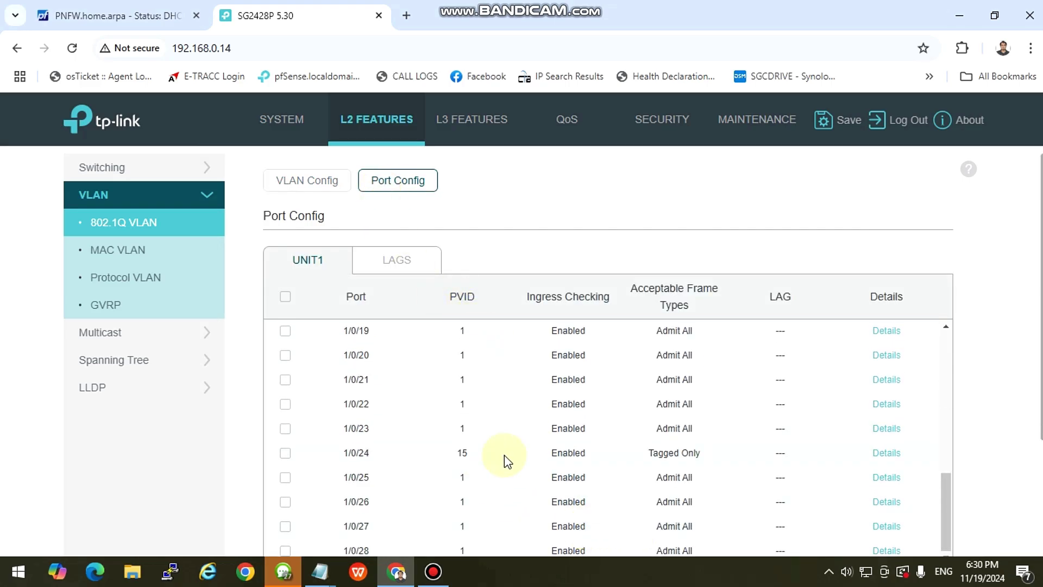
left_click(285, 454)
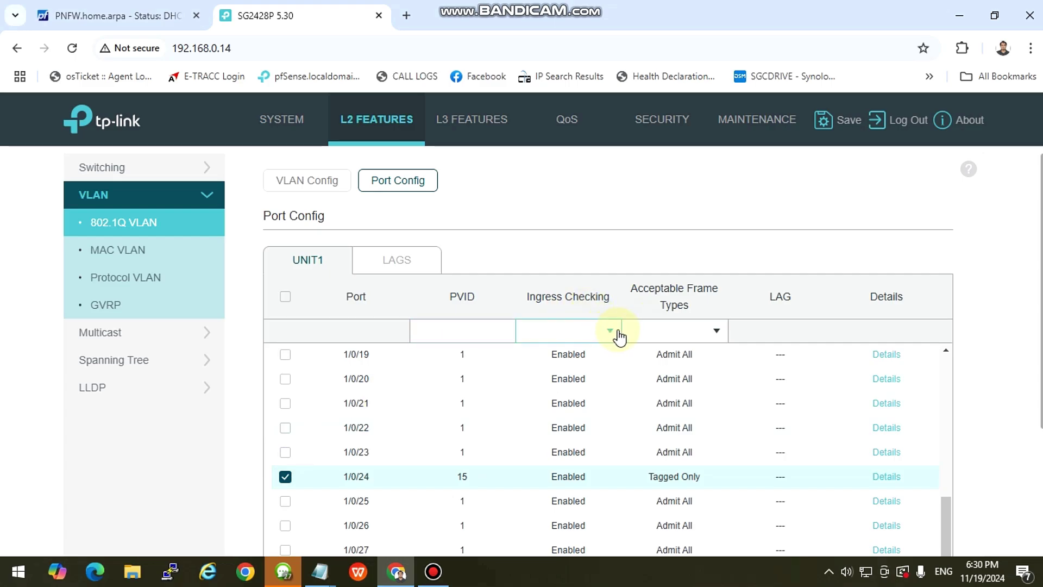
left_click(719, 332)
left_click(701, 424)
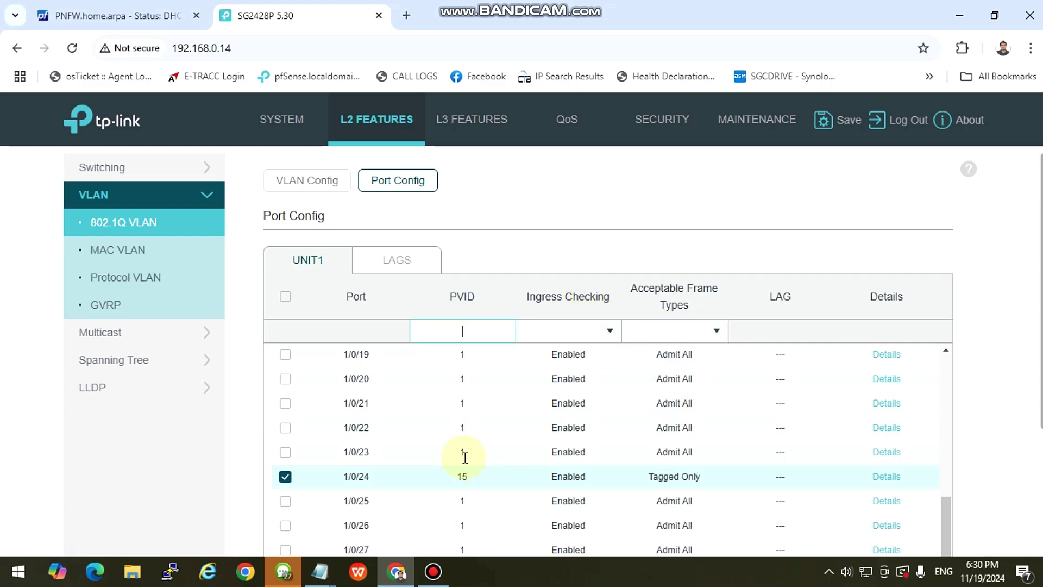
left_click(133, 225)
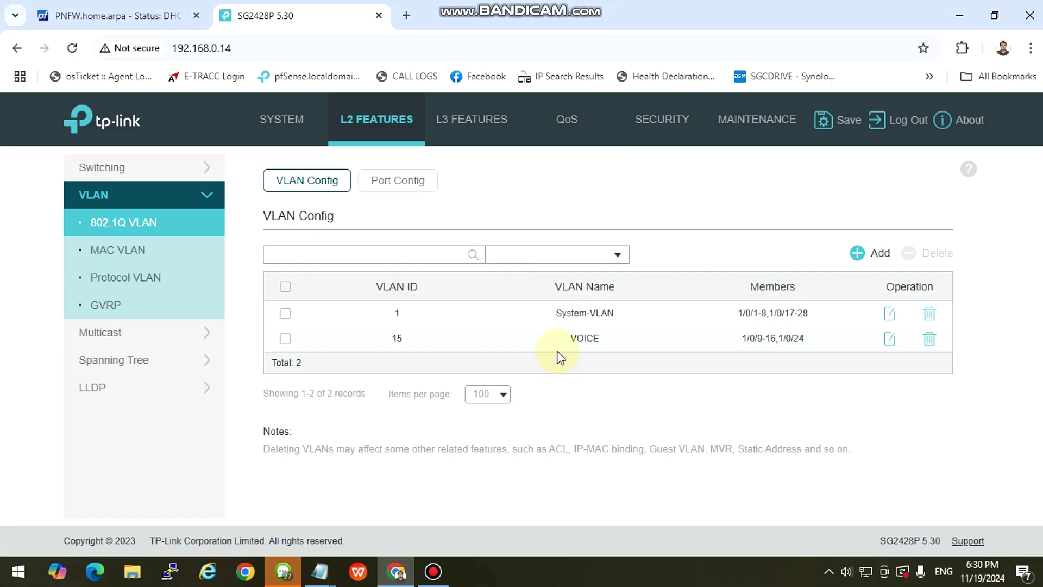
left_click(406, 21)
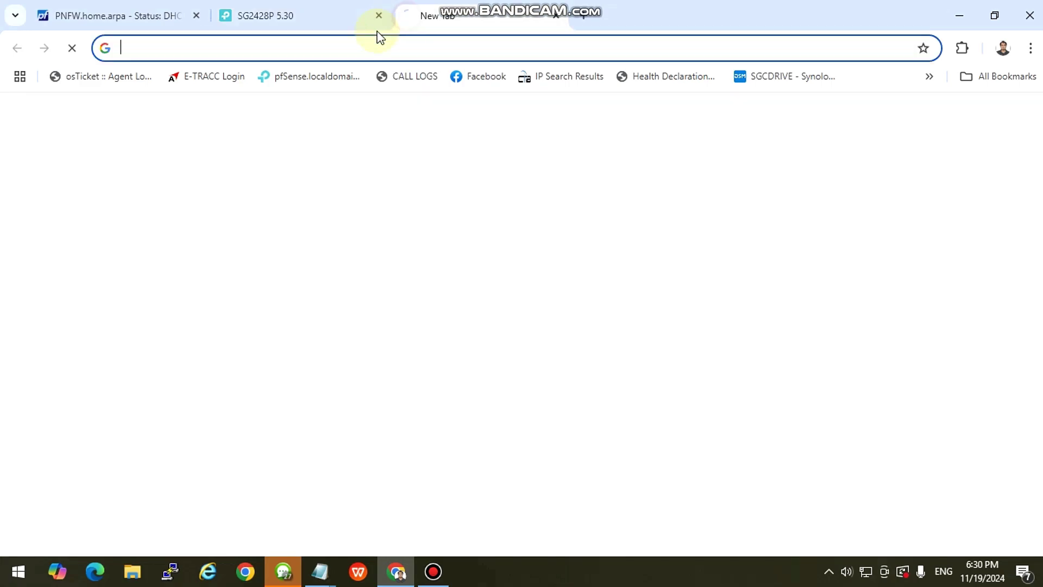
left_click(368, 40)
type("192.168.0.1:2222")
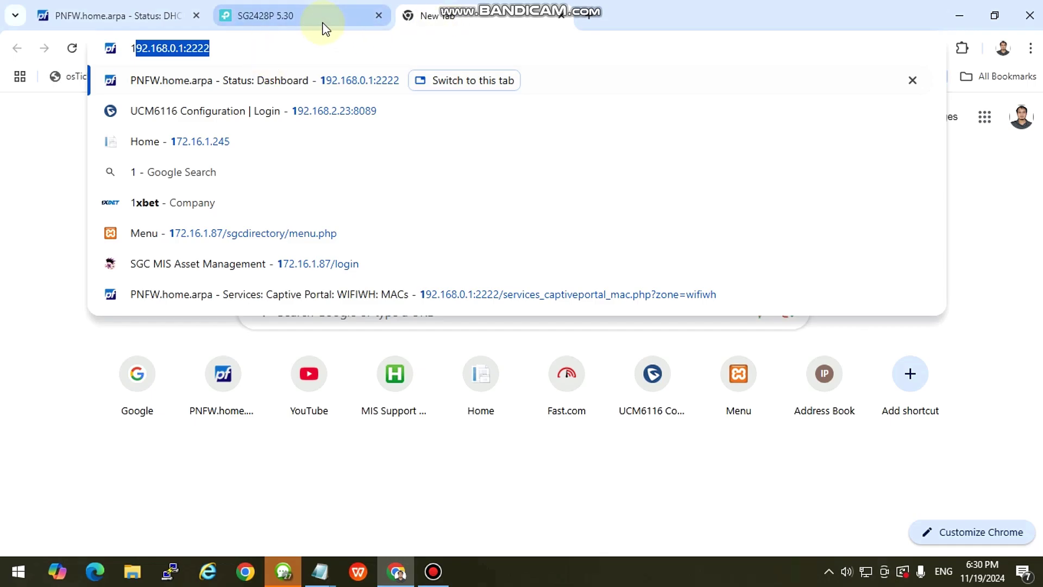
left_click(292, 25)
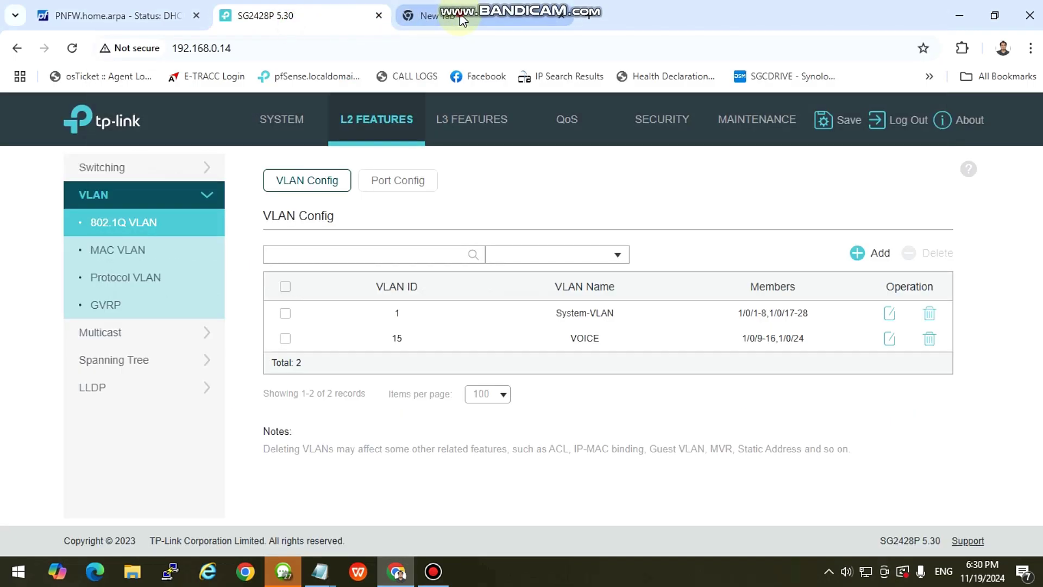
left_click(459, 16)
left_click(268, 17)
left_click(467, 8)
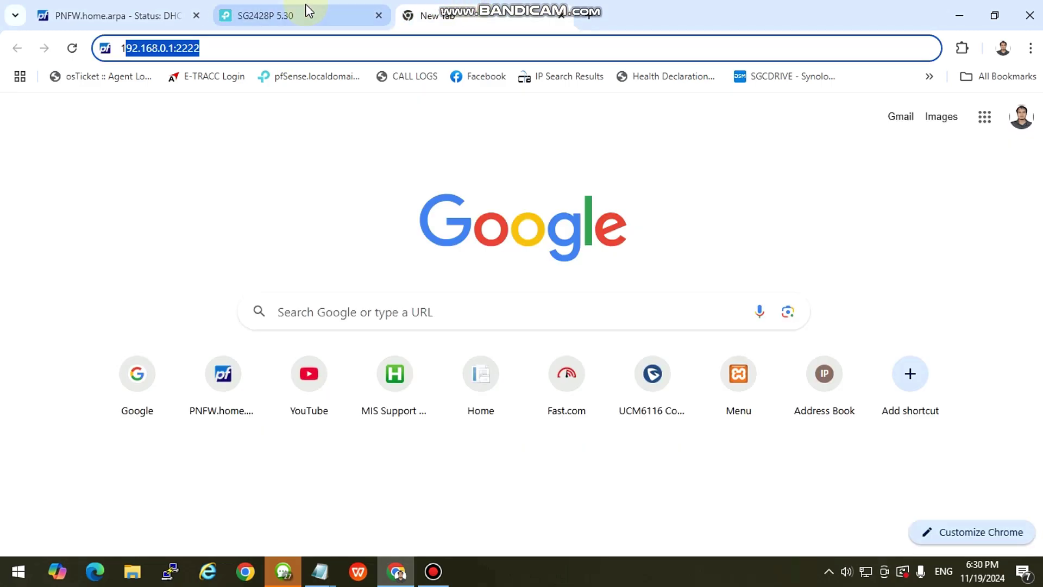
left_click(348, 15)
left_click(437, 23)
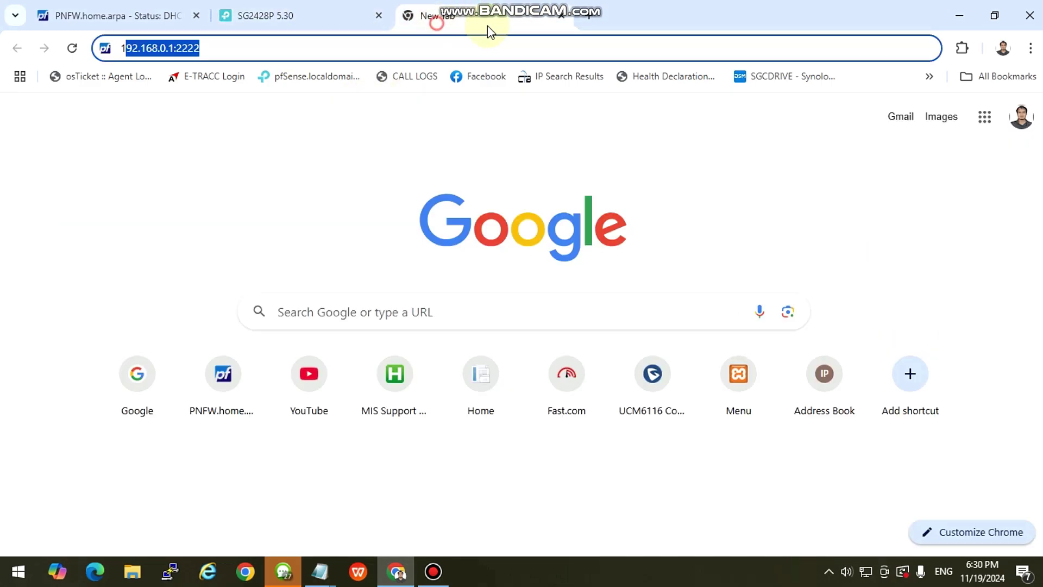
left_click(553, 23)
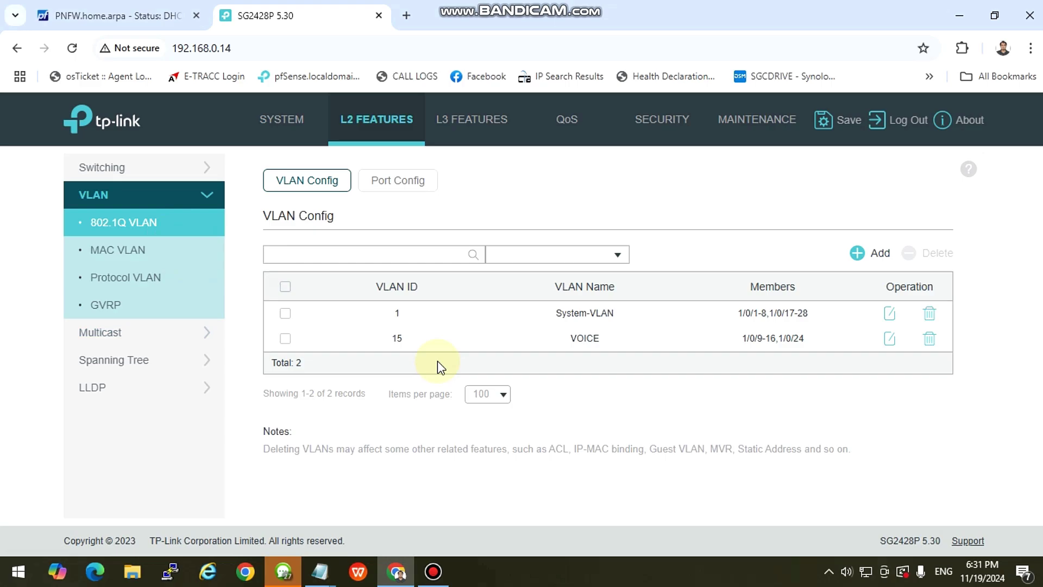
left_click(491, 126)
left_click(395, 131)
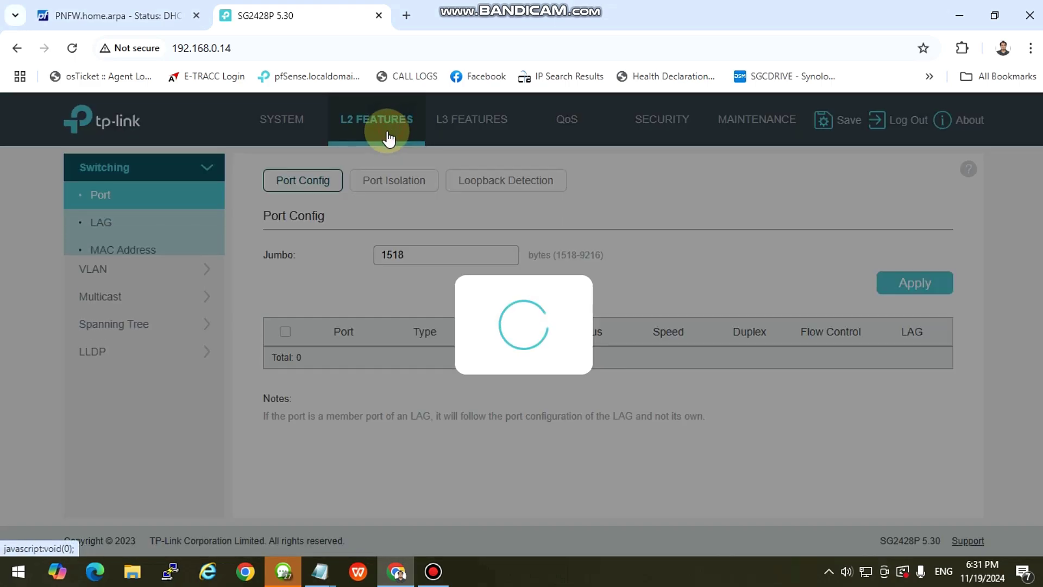
scroll(452, 387, "down", 5)
left_click(280, 116)
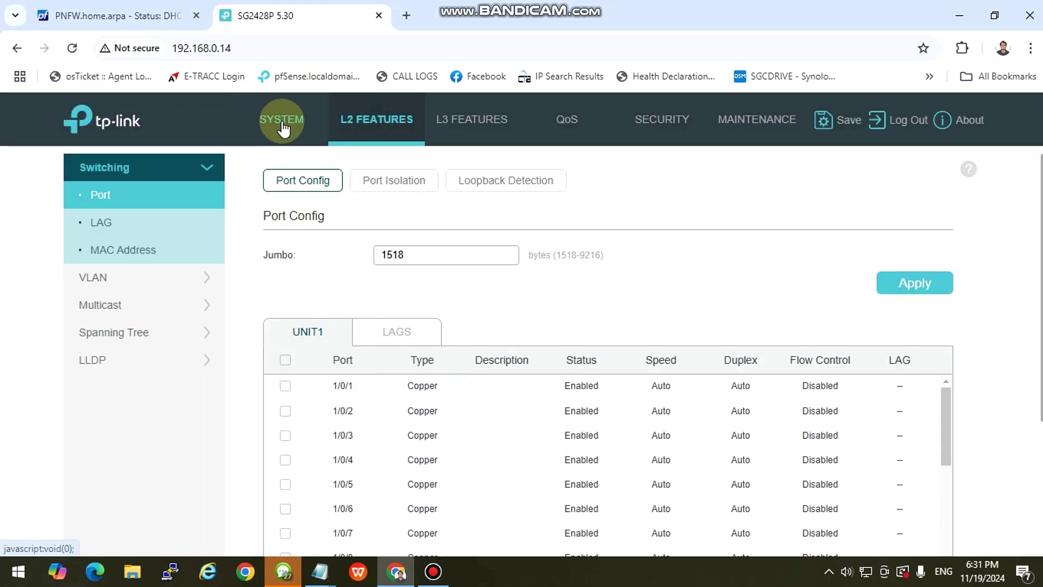
left_click(416, 133)
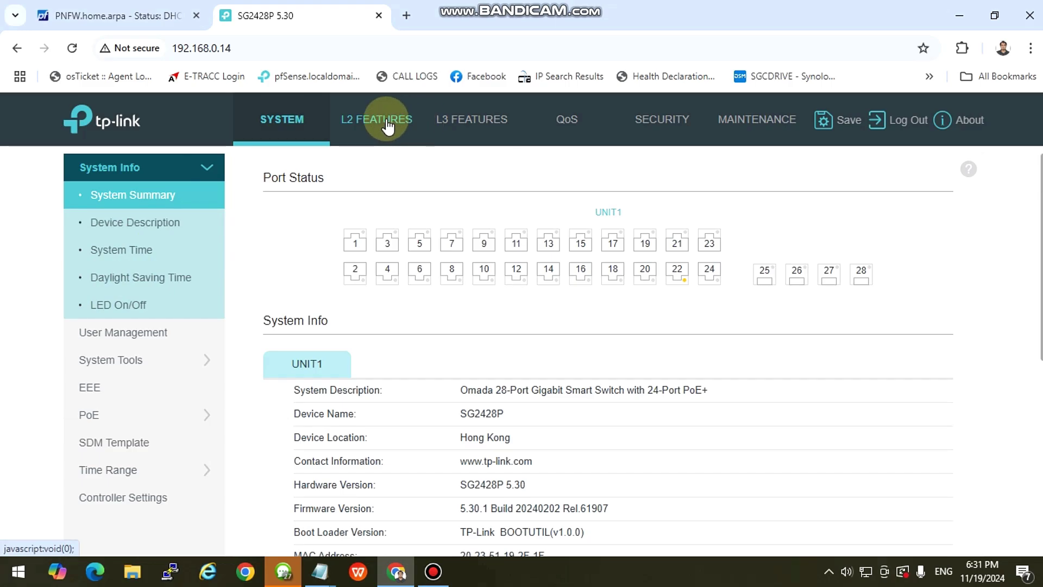
left_click(477, 144)
left_click(108, 280)
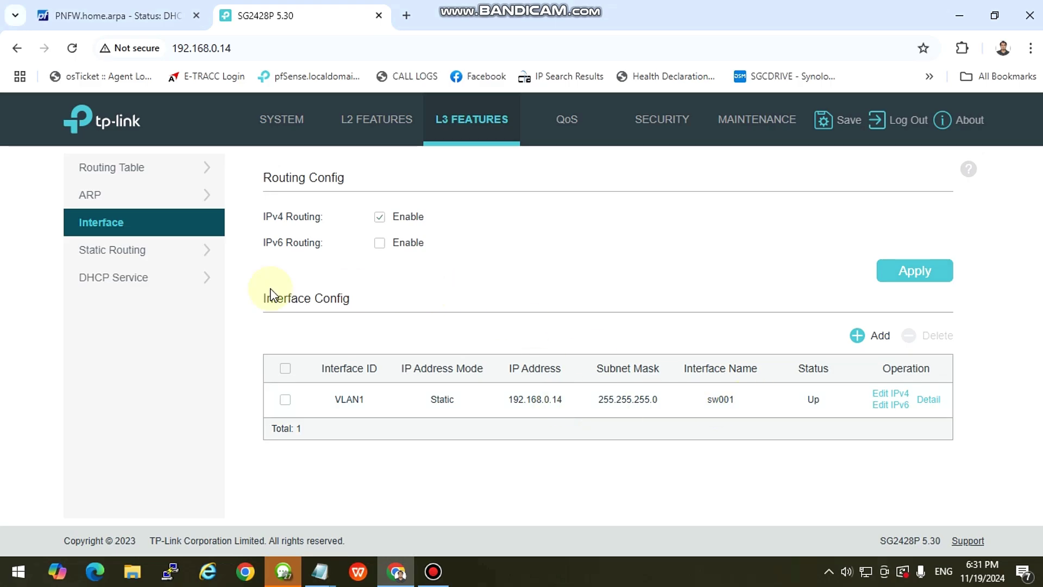
left_click(359, 122)
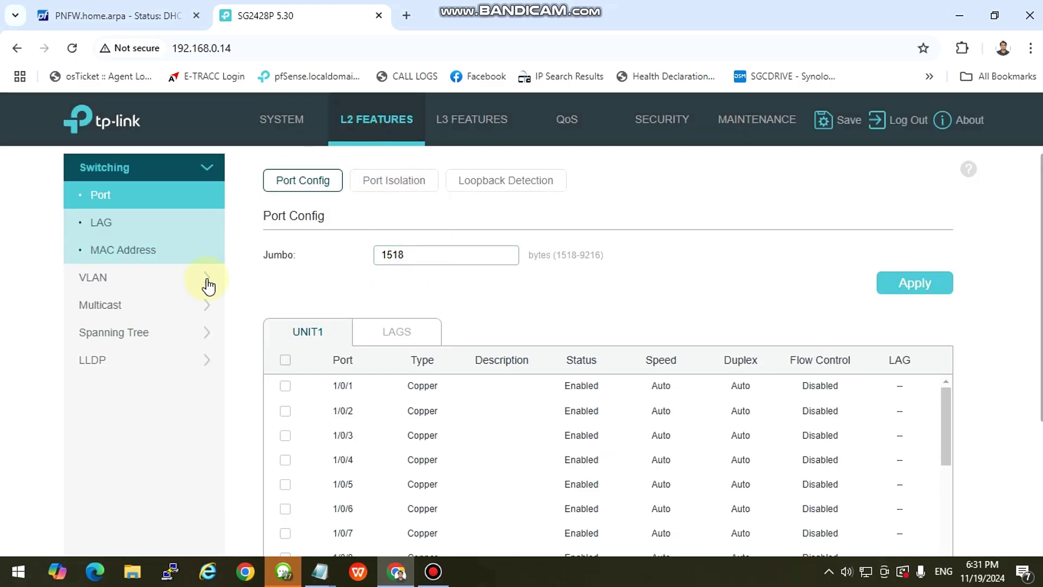
left_click(163, 284)
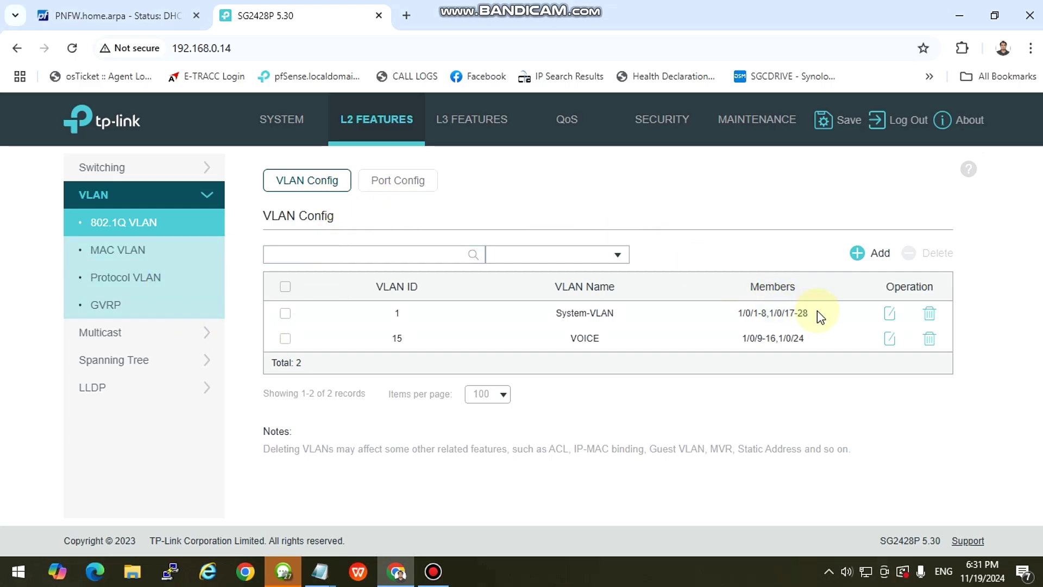
left_click_drag(812, 312, 741, 313)
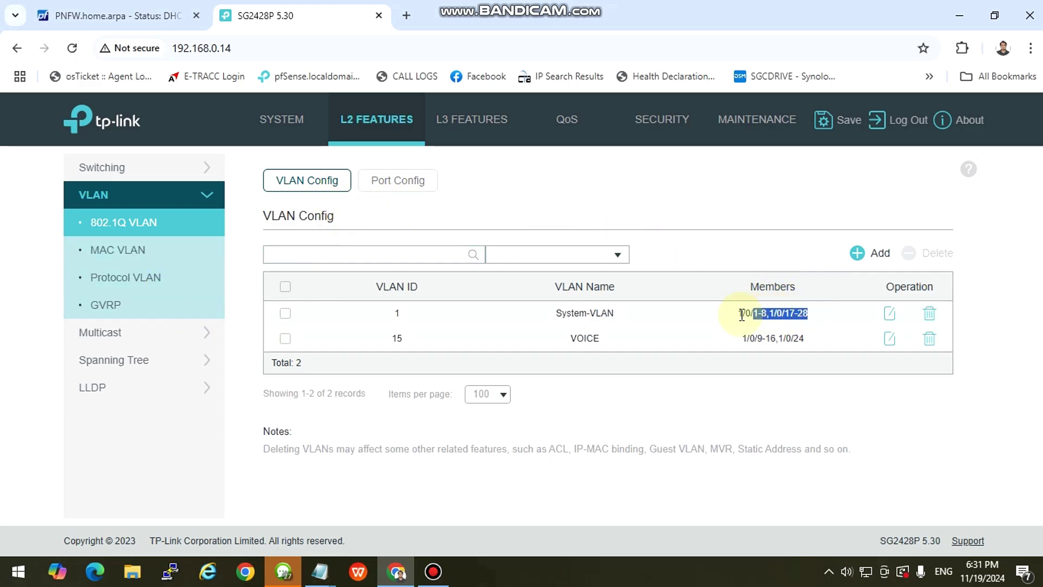
left_click(677, 327)
left_click(284, 288)
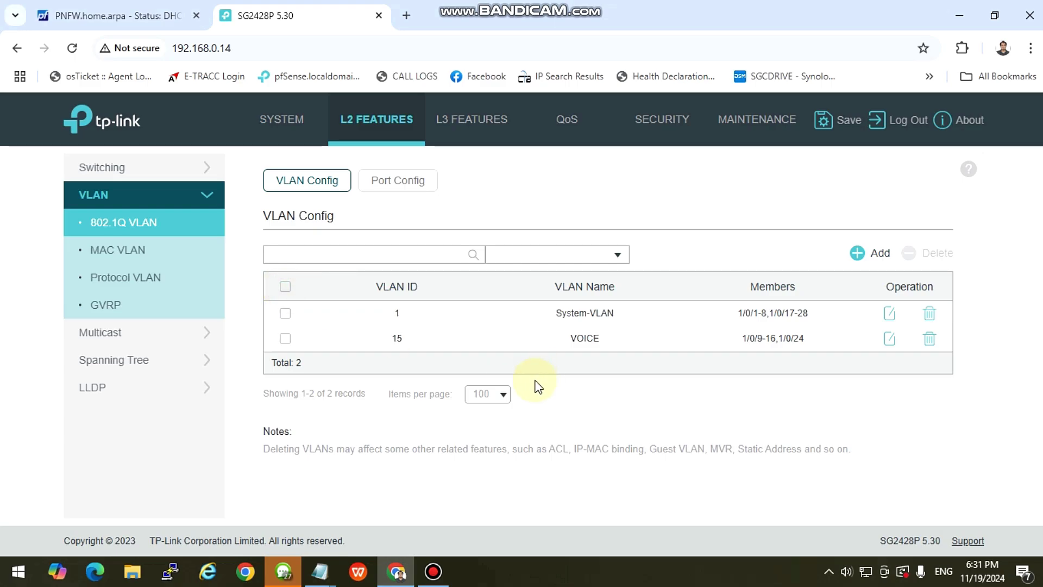
left_click(438, 577)
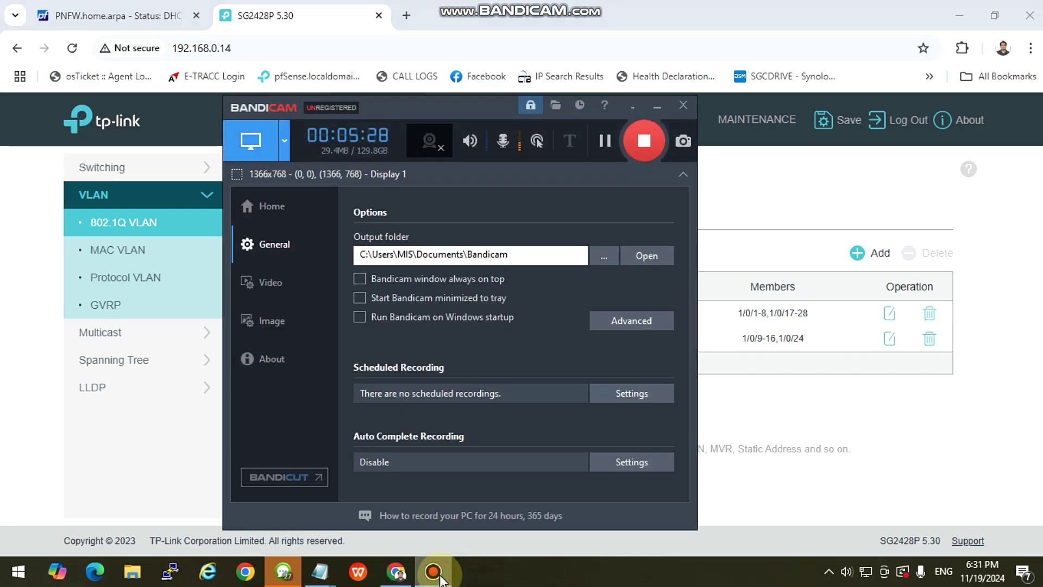